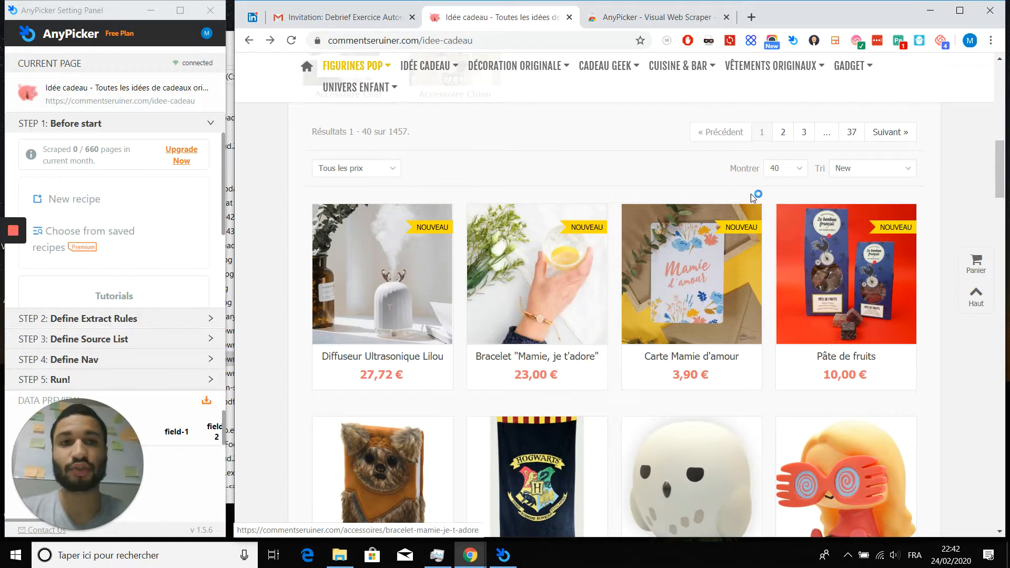
Step: Launch the AnyPicker extension on the gift ideas listing and open the Diffuseur Ultrasonique Lilou product page
{"action": "left_click", "coordinate": [792, 42]}
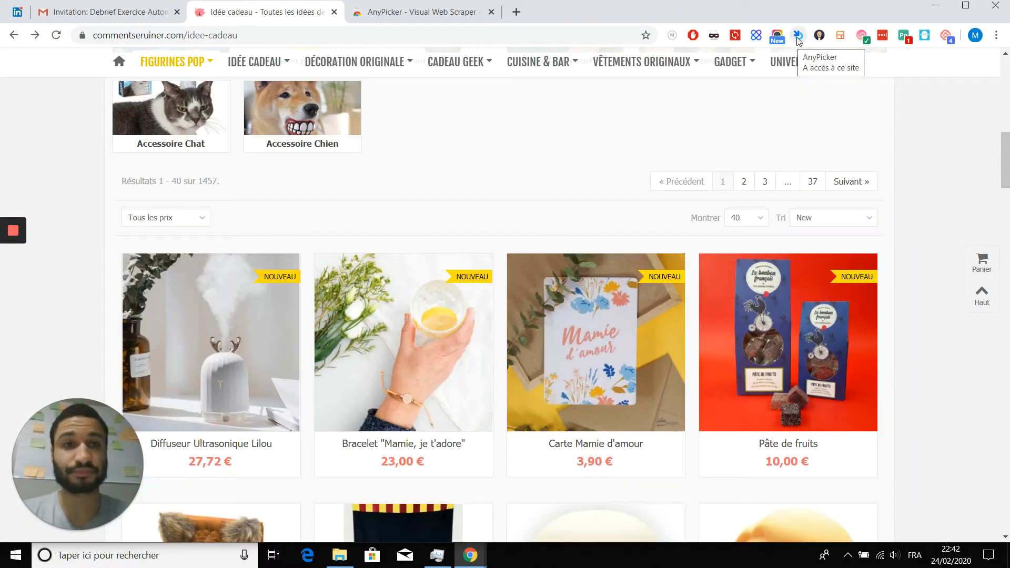
{"action": "left_click", "coordinate": [798, 35]}
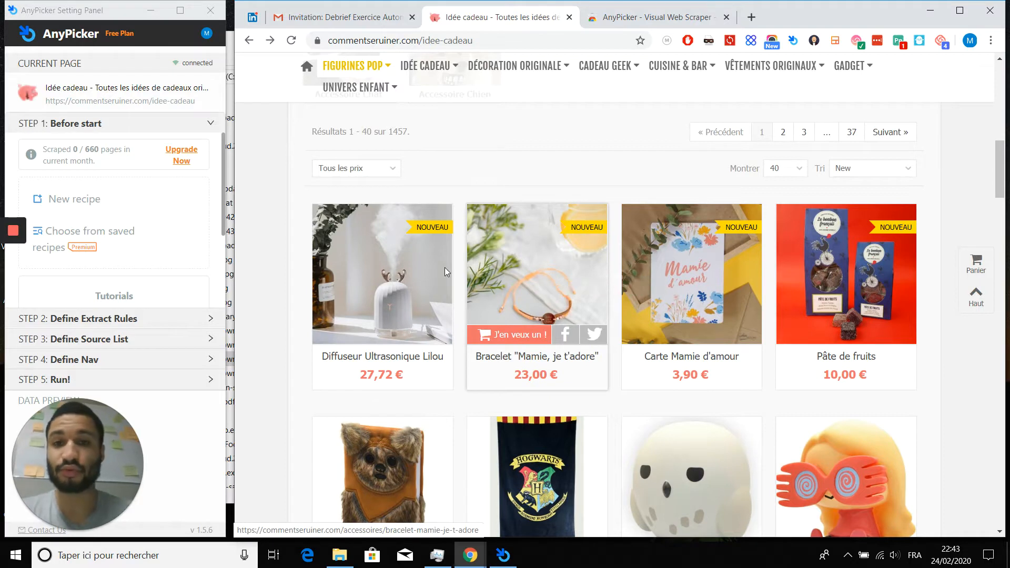
{"action": "left_click", "coordinate": [399, 273]}
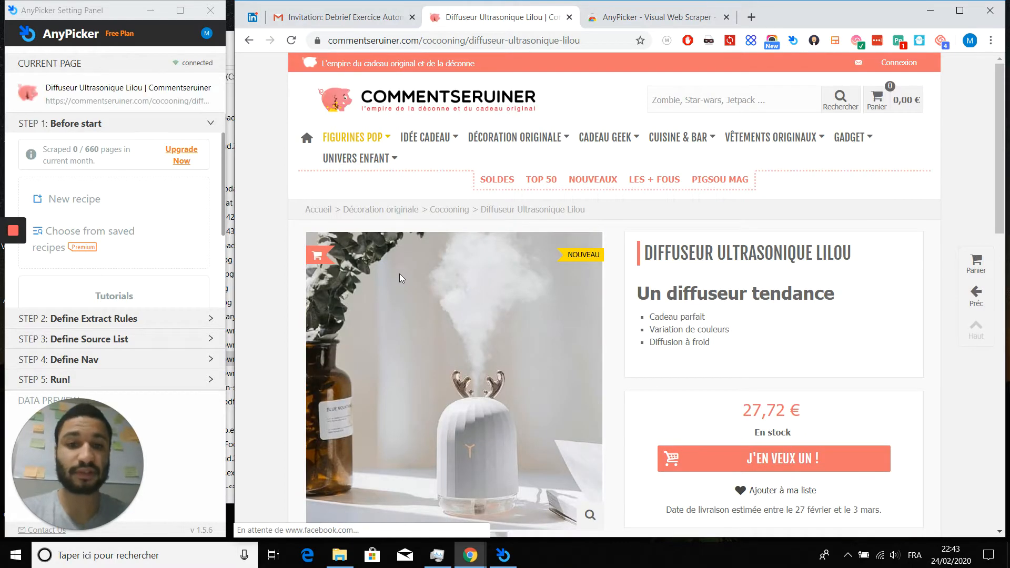
{"action": "scroll", "coordinate": [581, 235], "scroll_direction": "down", "scroll_amount": 2}
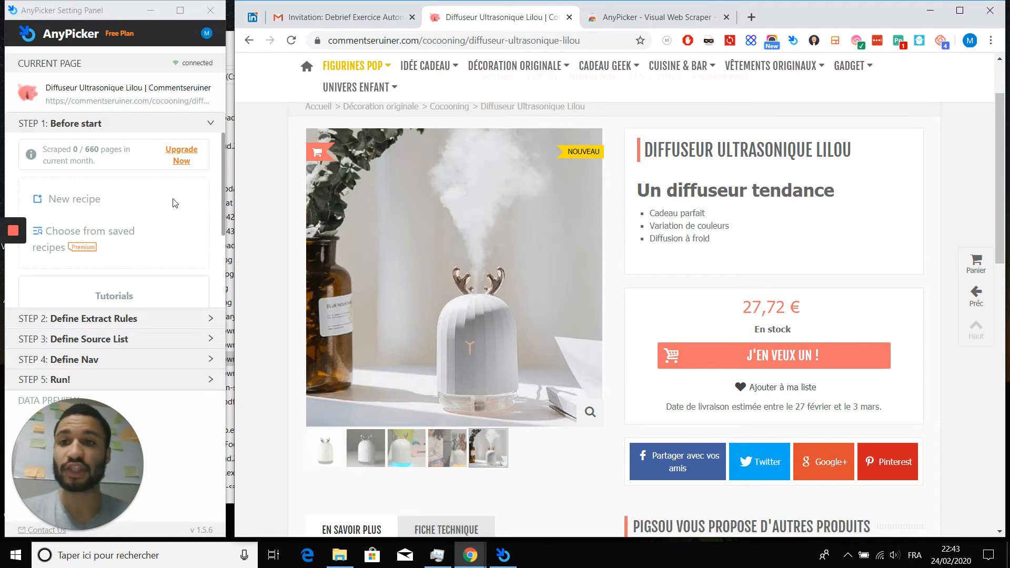
Step: Start a new recipe and pick the product's main image, title, price, subtitle and feature list as extraction fields
{"action": "left_click", "coordinate": [78, 205]}
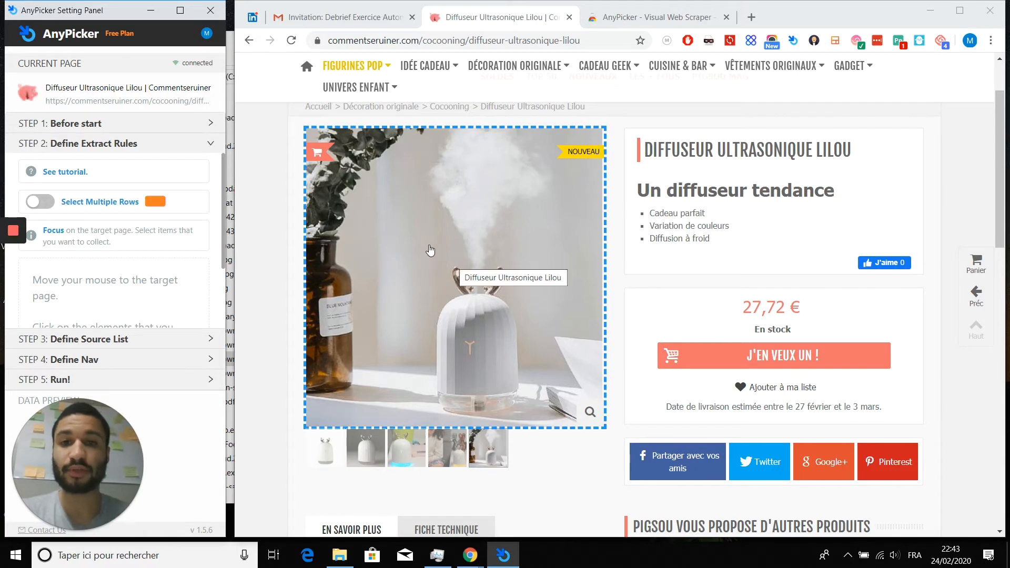
{"action": "left_click", "coordinate": [442, 230]}
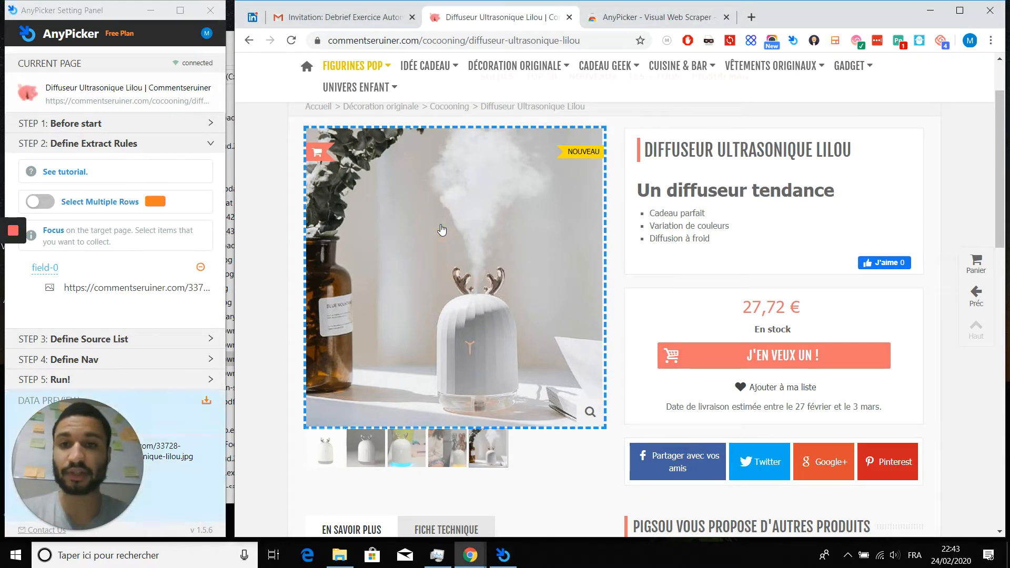
{"action": "left_click", "coordinate": [684, 150]}
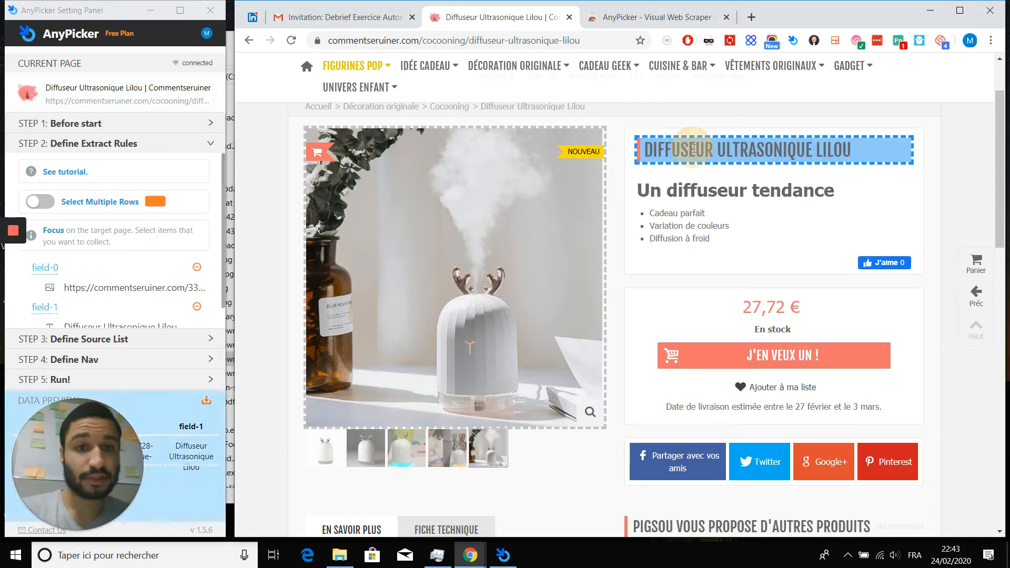
{"action": "left_click", "coordinate": [765, 307]}
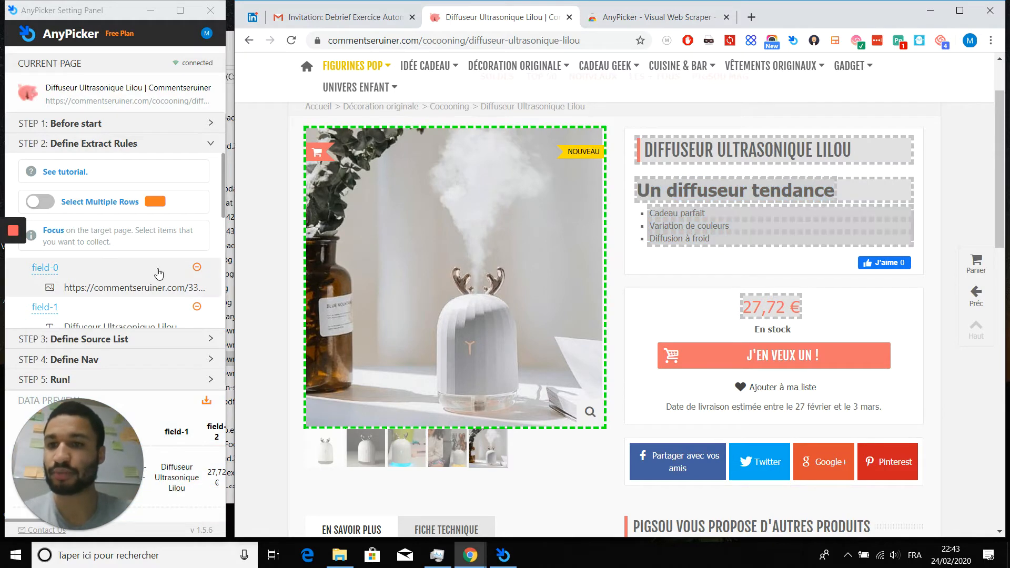
Step: Rename the extraction field for the product picture as Image and the one for the product title as Titre
{"action": "scroll", "coordinate": [157, 272], "scroll_direction": "down", "scroll_amount": 1}
{"action": "scroll", "coordinate": [158, 272], "scroll_direction": "down", "scroll_amount": 1}
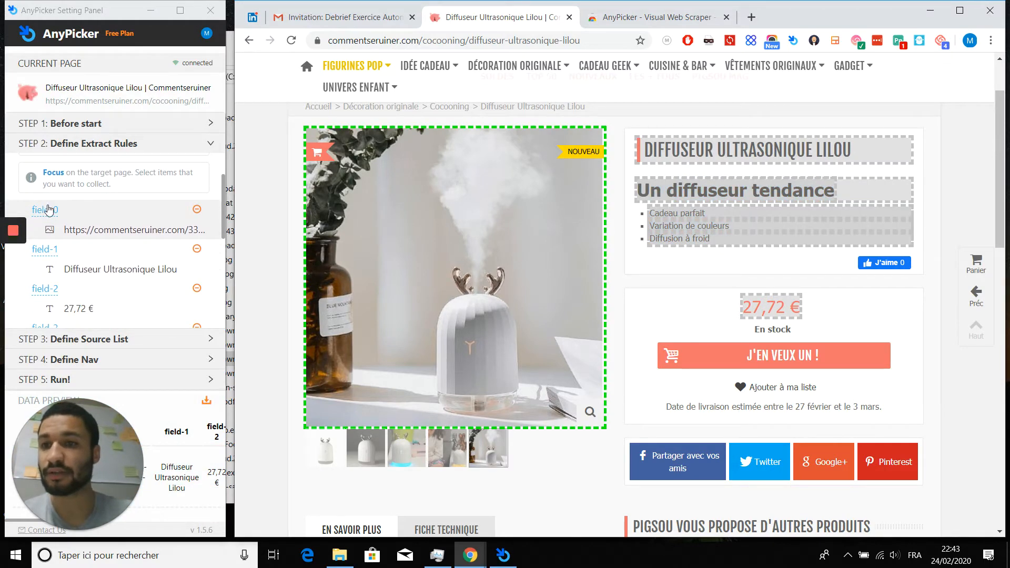
{"action": "double_click", "coordinate": [47, 211]}
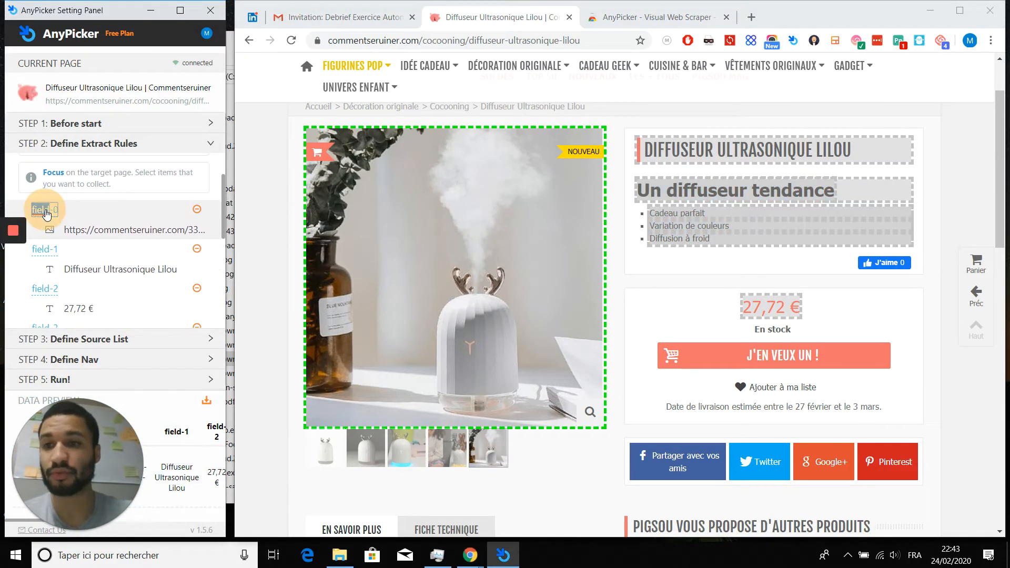
{"action": "key", "text": "BackSpace"}
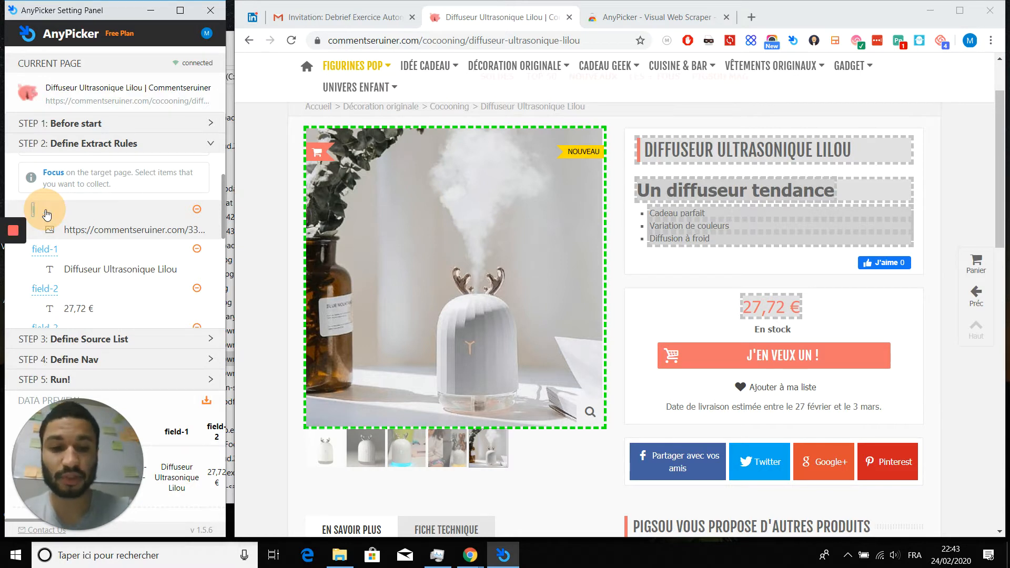
{"action": "double_click", "coordinate": [44, 249]}
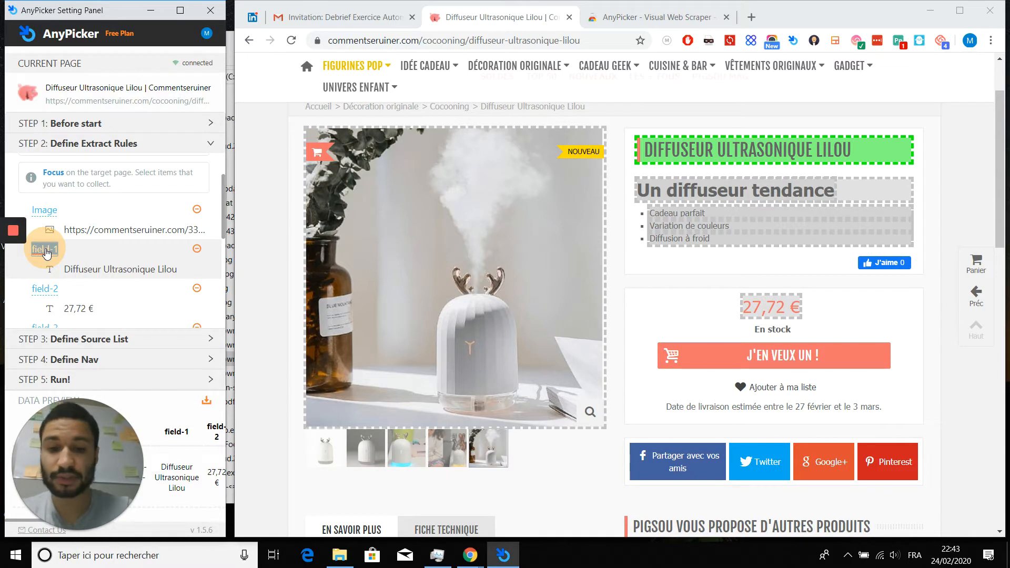
{"action": "key", "text": "BackSpace"}
{"action": "type", "text": "Titre"}
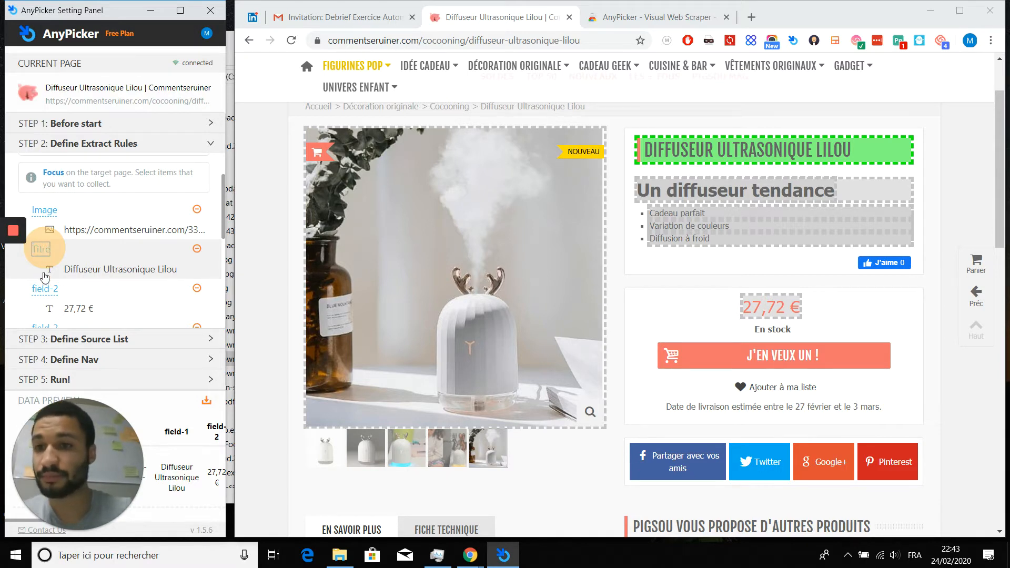
Step: Rename the extraction field holding the product's price as Prix
{"action": "double_click", "coordinate": [45, 289]}
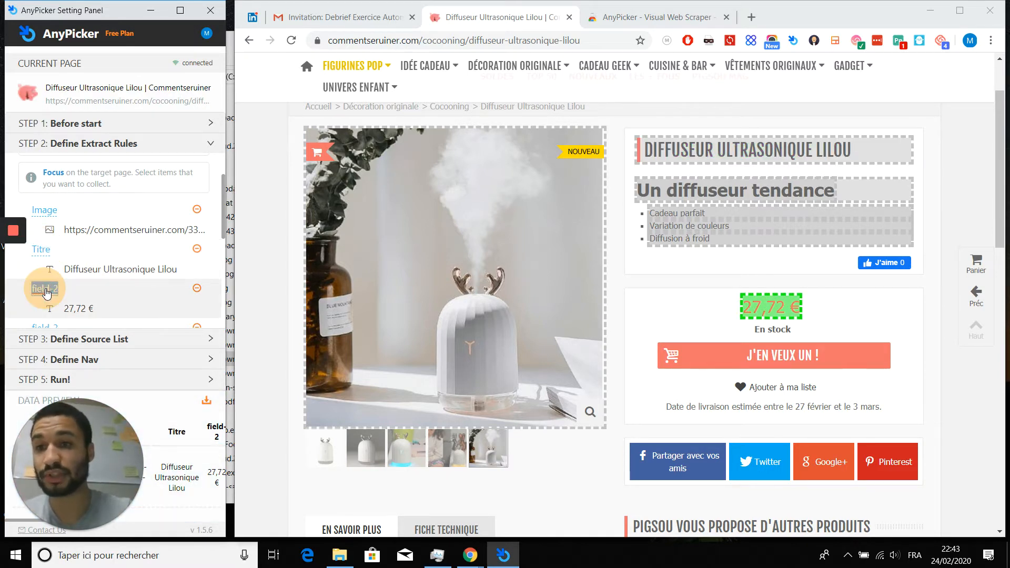
{"action": "type", "text": "Pri"}
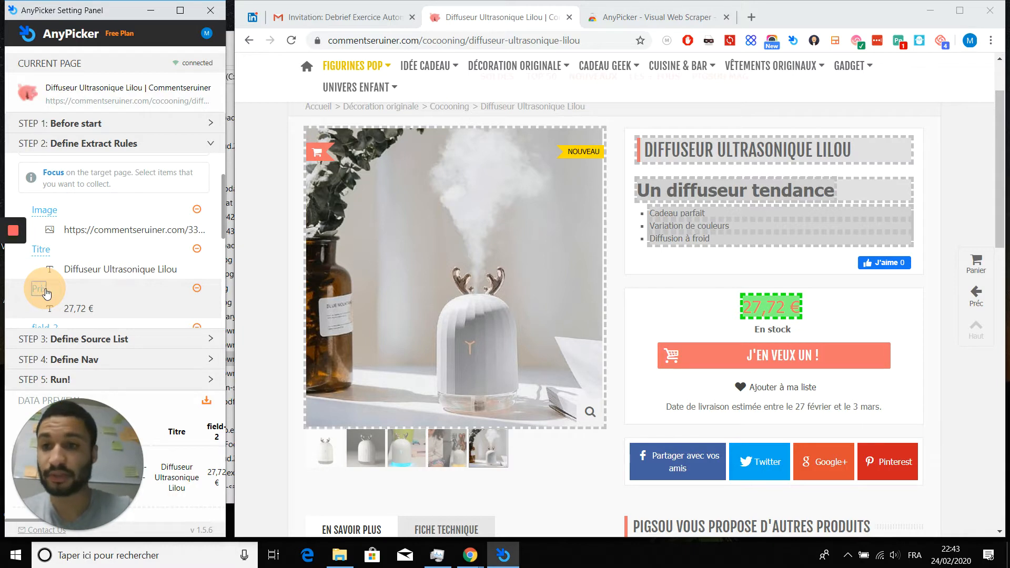
{"action": "type", "text": "x"}
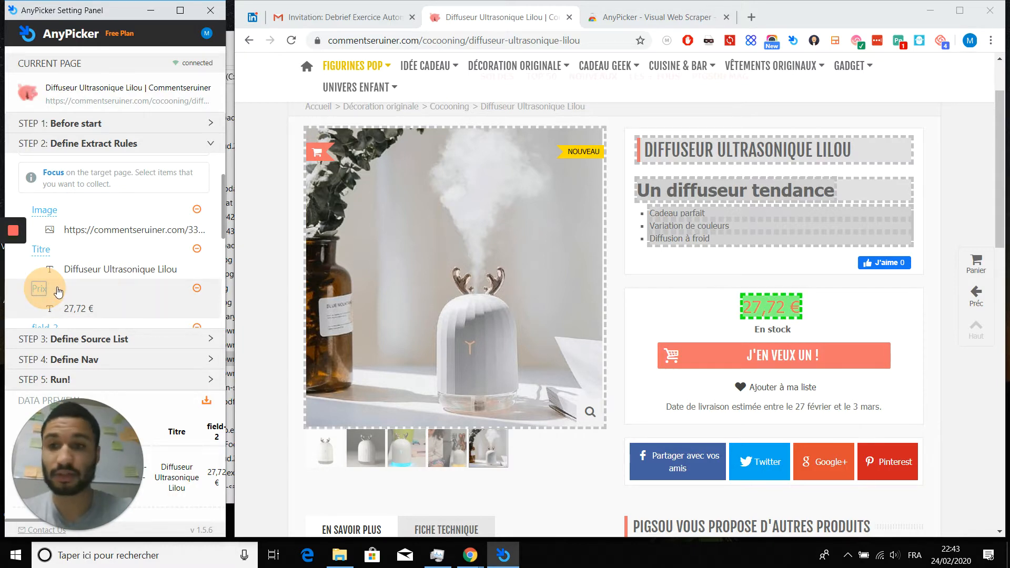
{"action": "key", "text": "Return"}
{"action": "scroll", "coordinate": [139, 263], "scroll_direction": "down", "scroll_amount": 1}
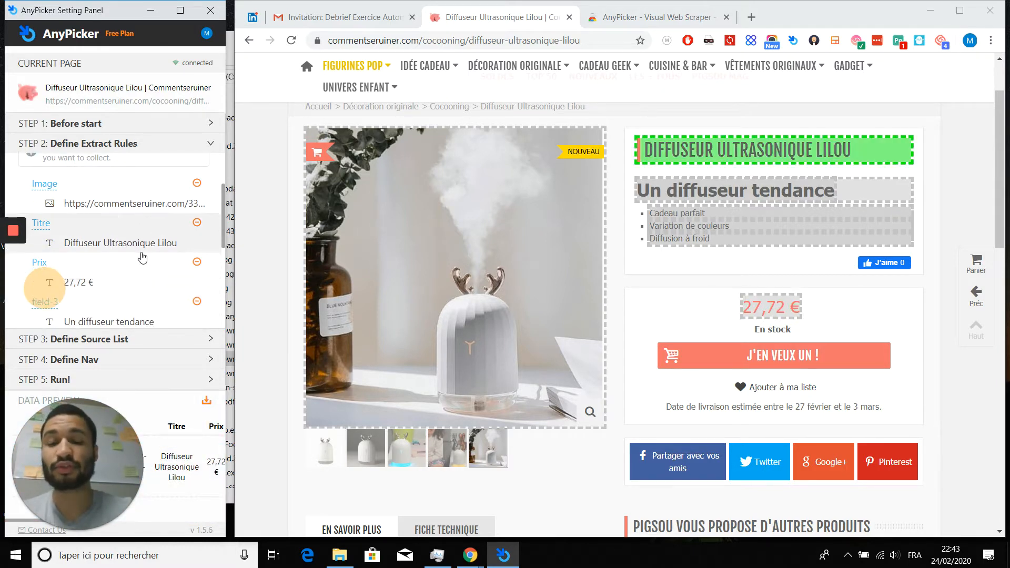
{"action": "scroll", "coordinate": [142, 257], "scroll_direction": "up", "scroll_amount": 1}
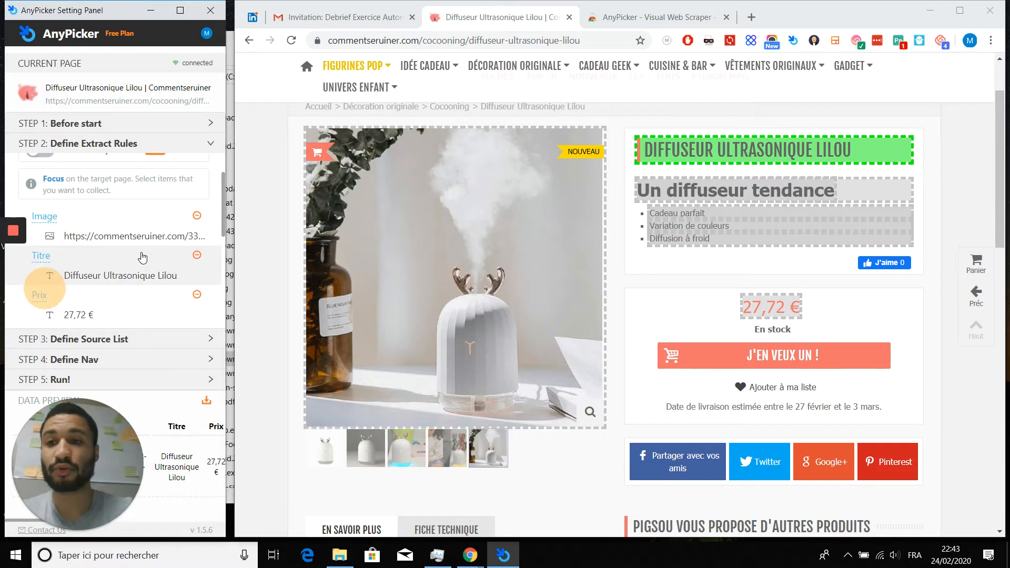
{"action": "left_click", "coordinate": [44, 217]}
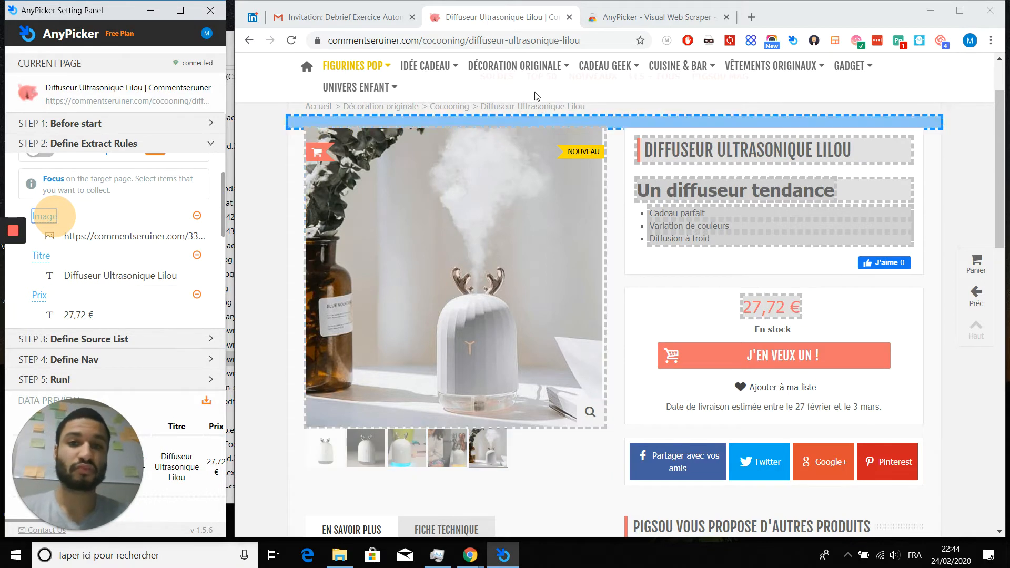
Step: Return to the gift ideas listing and define the source list from the website using the suggested product links
{"action": "left_click", "coordinate": [66, 343]}
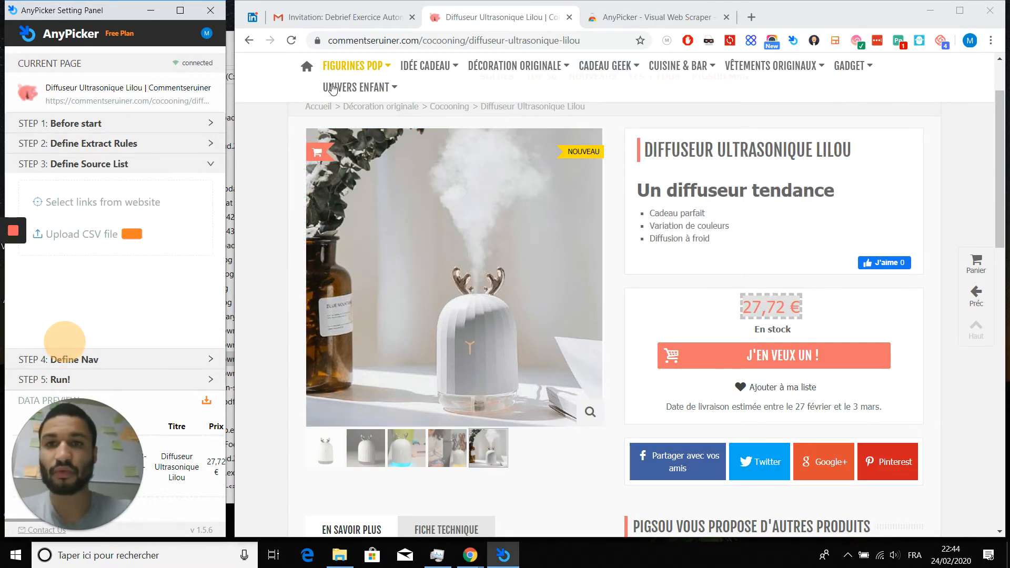
{"action": "scroll", "coordinate": [294, 239], "scroll_direction": "up", "scroll_amount": 2}
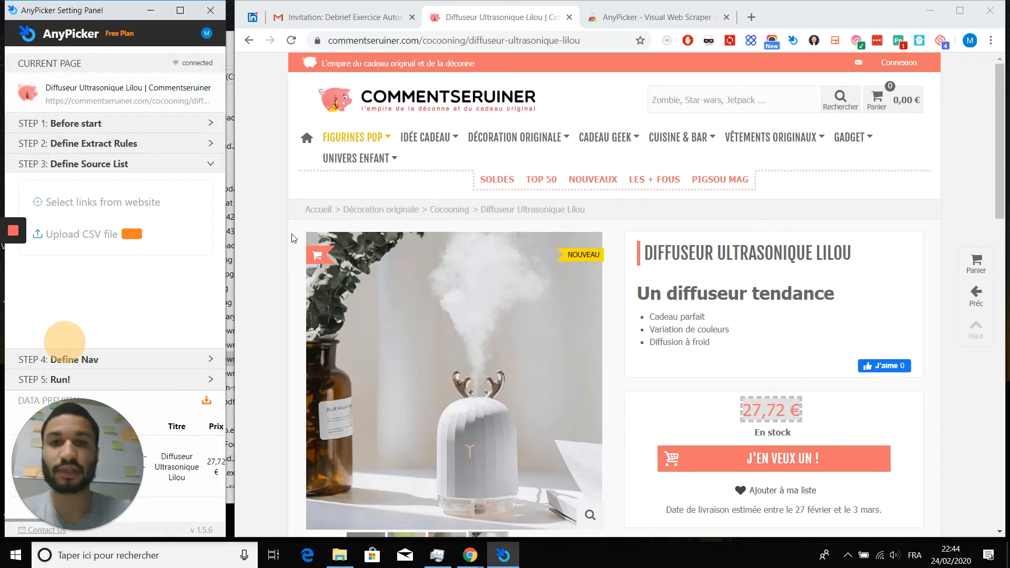
{"action": "left_click", "coordinate": [250, 41]}
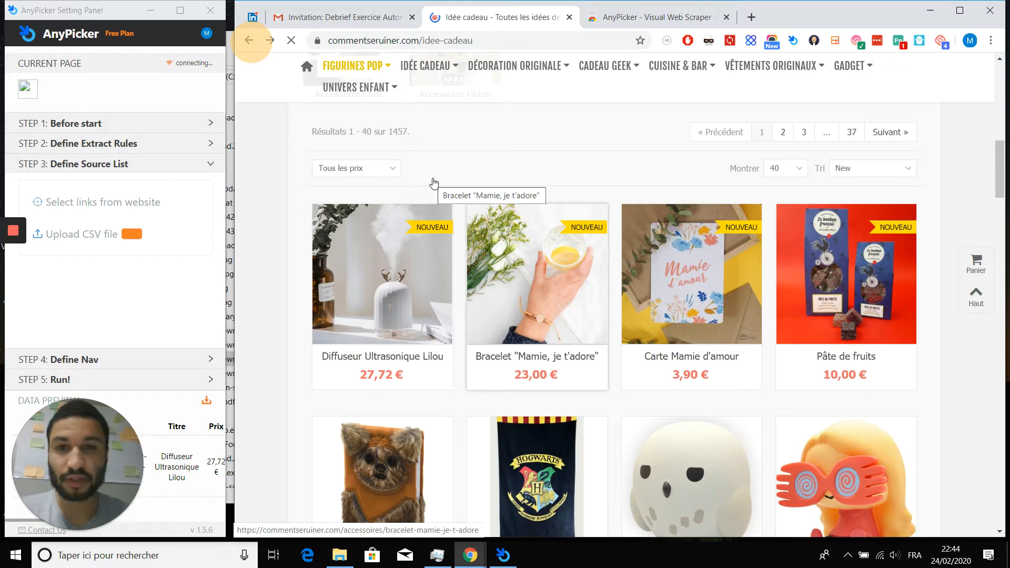
{"action": "left_click", "coordinate": [128, 201]}
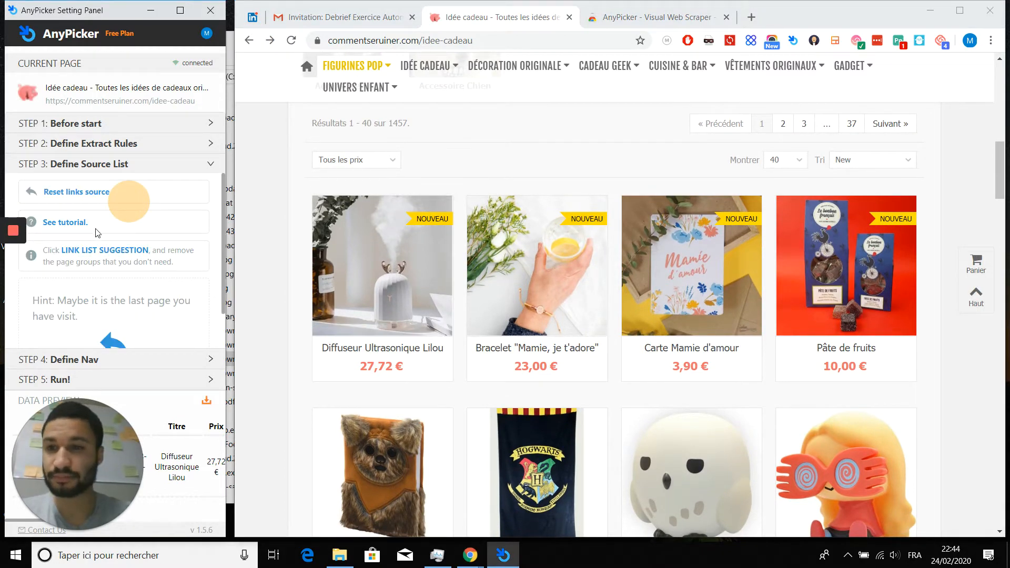
{"action": "left_click", "coordinate": [136, 252]}
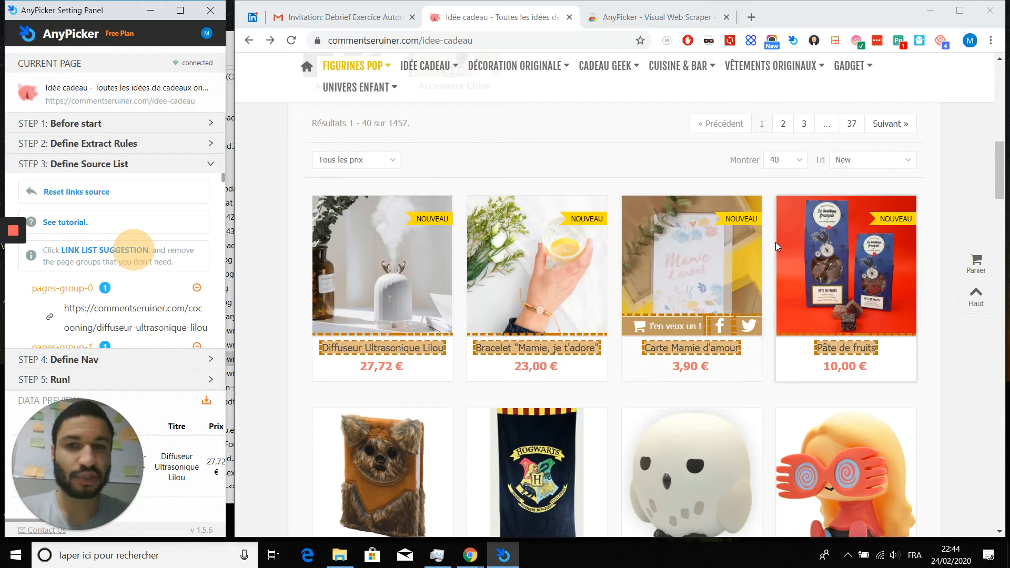
{"action": "scroll", "coordinate": [156, 296], "scroll_direction": "down", "scroll_amount": 1}
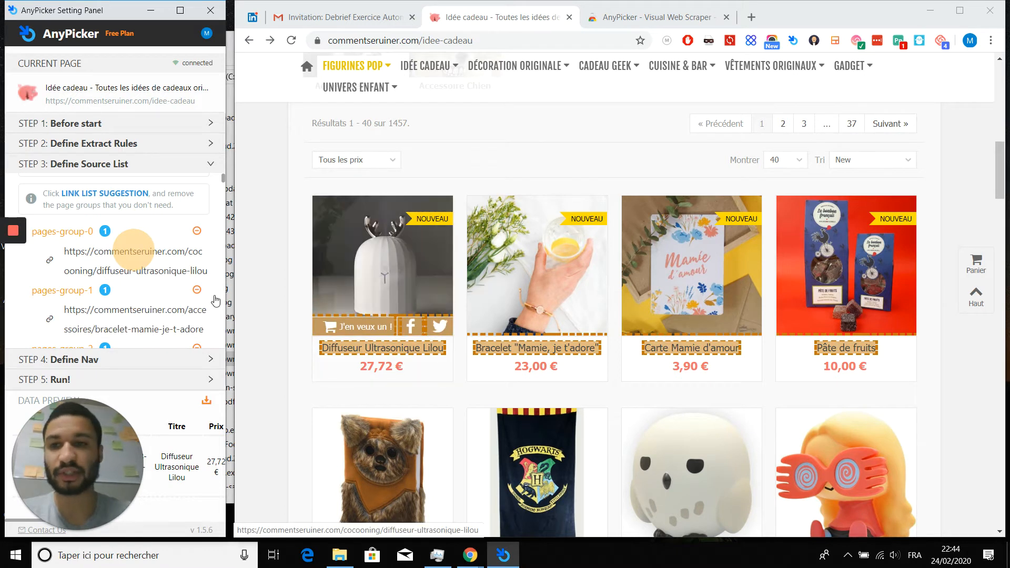
Step: Define the pagination navigation by choosing the "Suivant »" link below the product listing as the next page link
{"action": "left_click", "coordinate": [176, 361]}
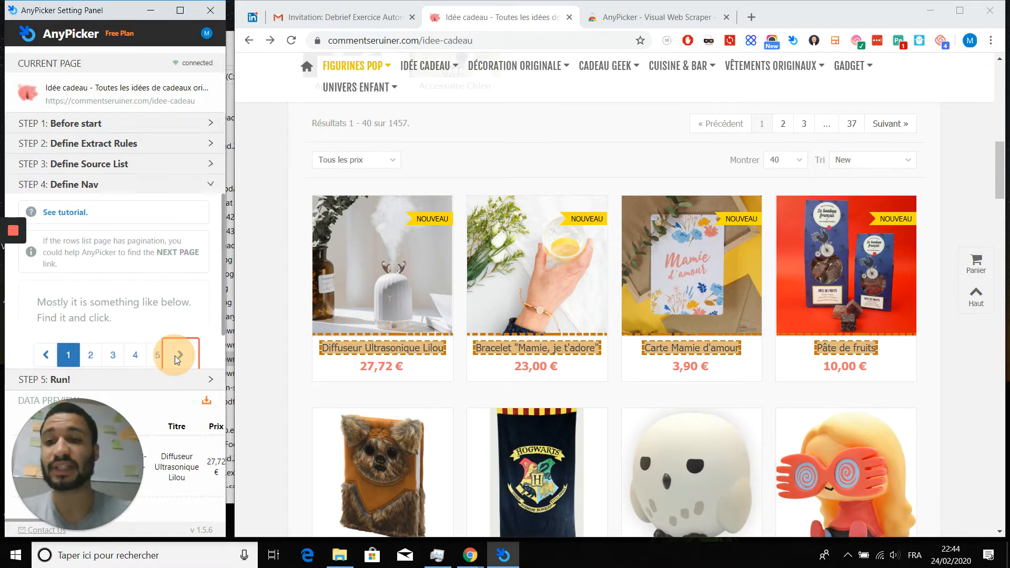
{"action": "scroll", "coordinate": [562, 304], "scroll_direction": "down", "scroll_amount": 4}
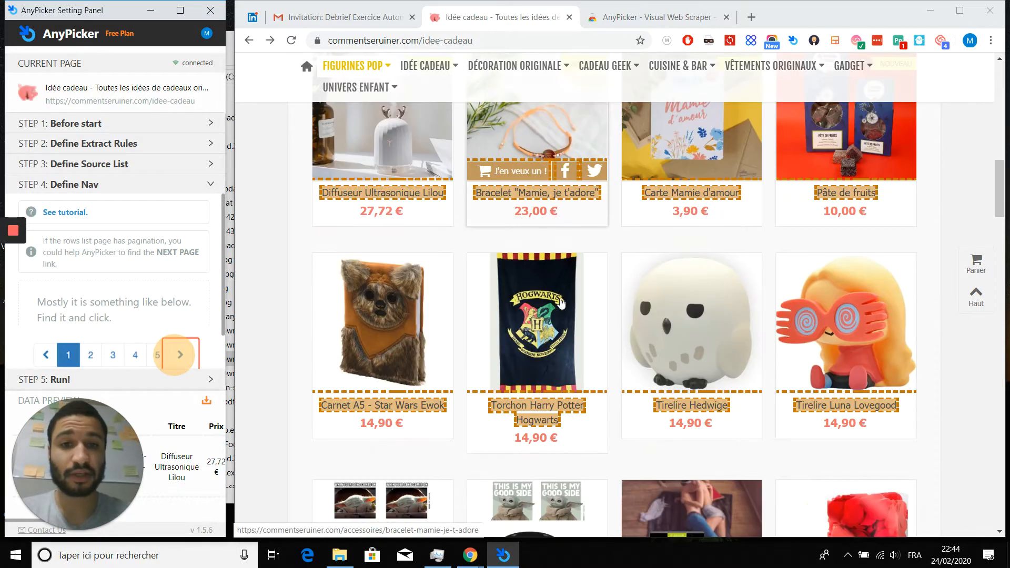
{"action": "scroll", "coordinate": [561, 304], "scroll_direction": "down", "scroll_amount": 15}
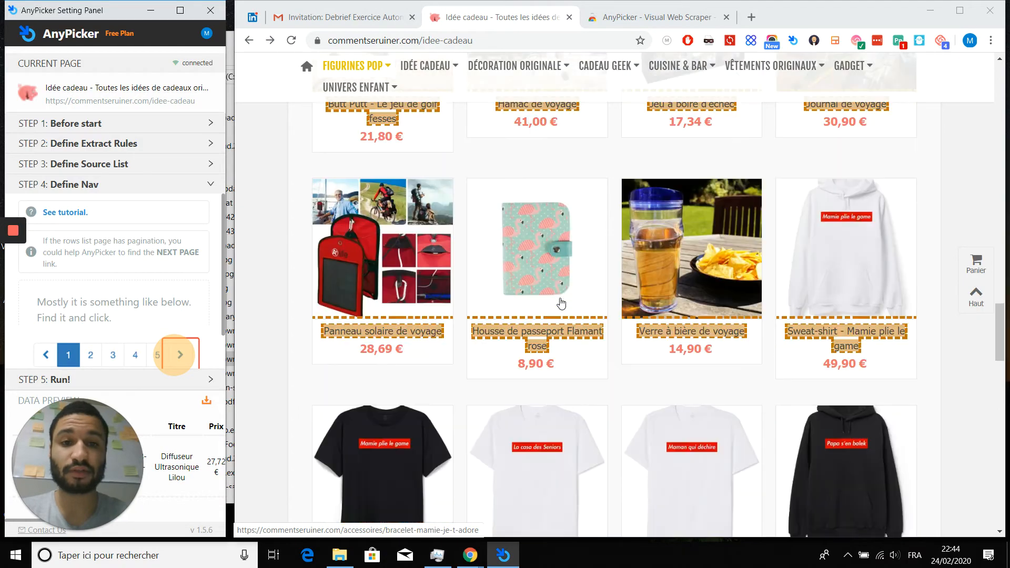
{"action": "scroll", "coordinate": [562, 304], "scroll_direction": "down", "scroll_amount": 7}
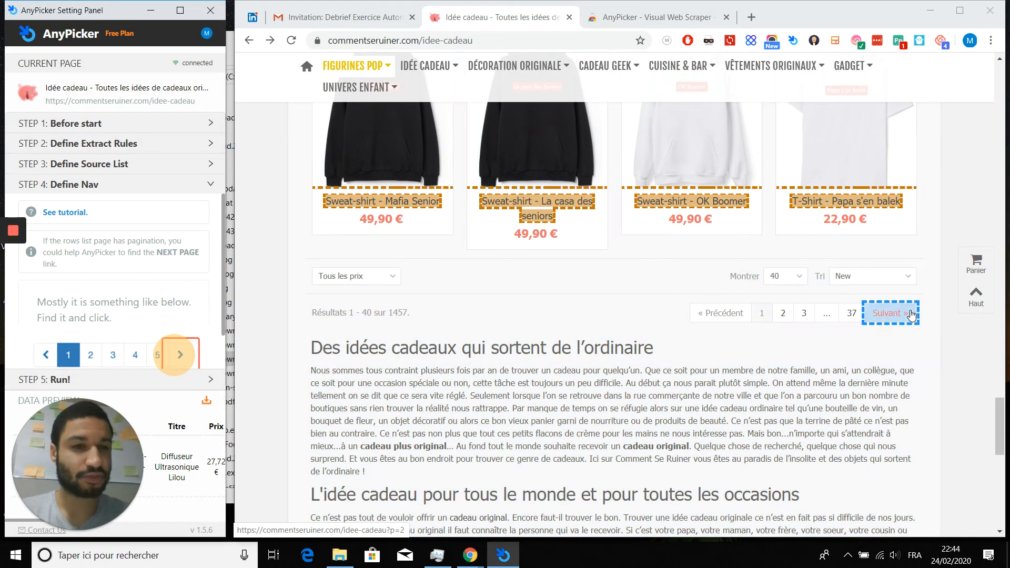
{"action": "left_click", "coordinate": [913, 314]}
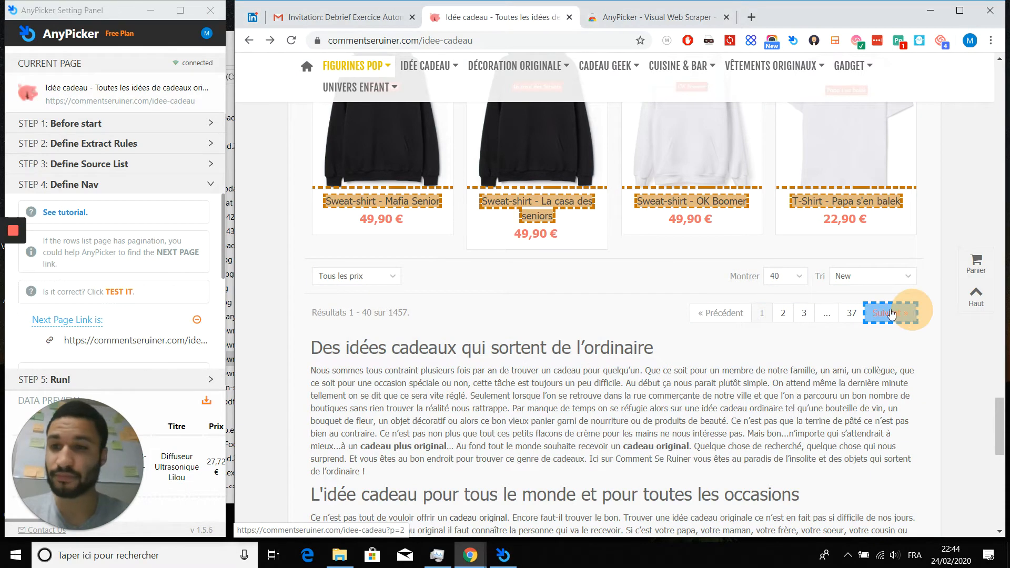
Step: Set the recipe's maximum number of pages to 37
{"action": "scroll", "coordinate": [178, 337], "scroll_direction": "down", "scroll_amount": 3}
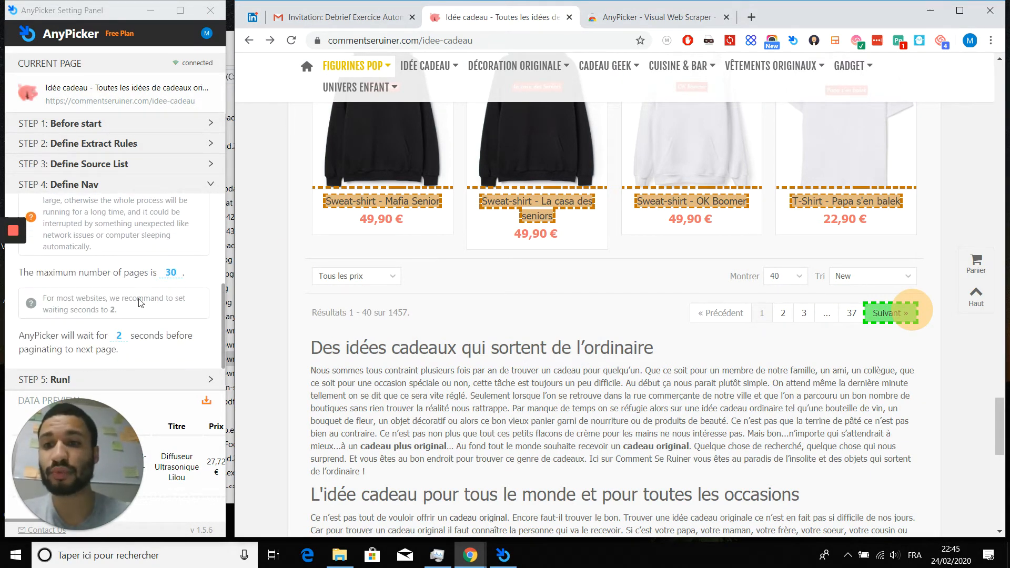
{"action": "left_click", "coordinate": [175, 274]}
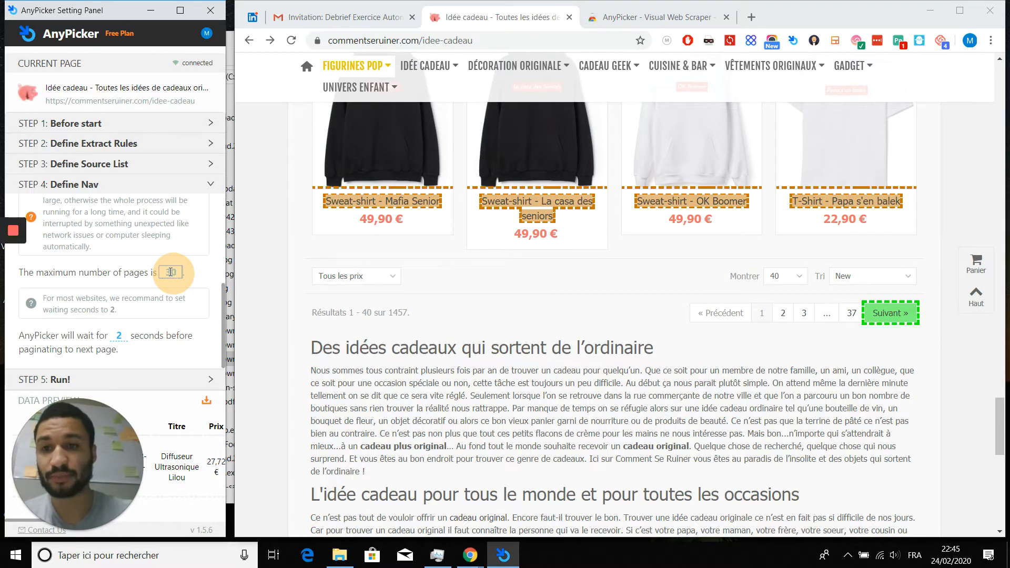
{"action": "double_click", "coordinate": [168, 272]}
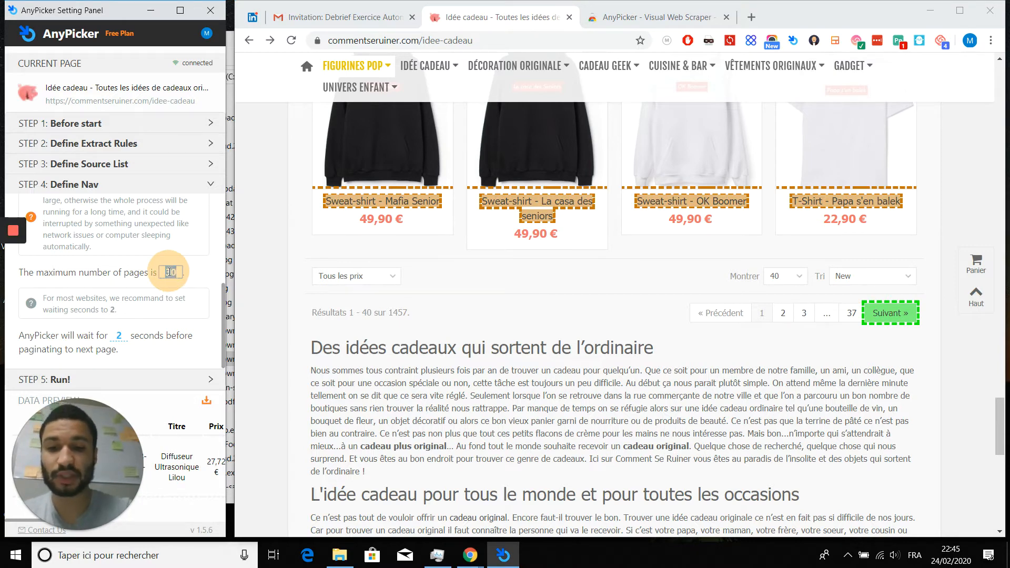
{"action": "key", "text": "BackSpace"}
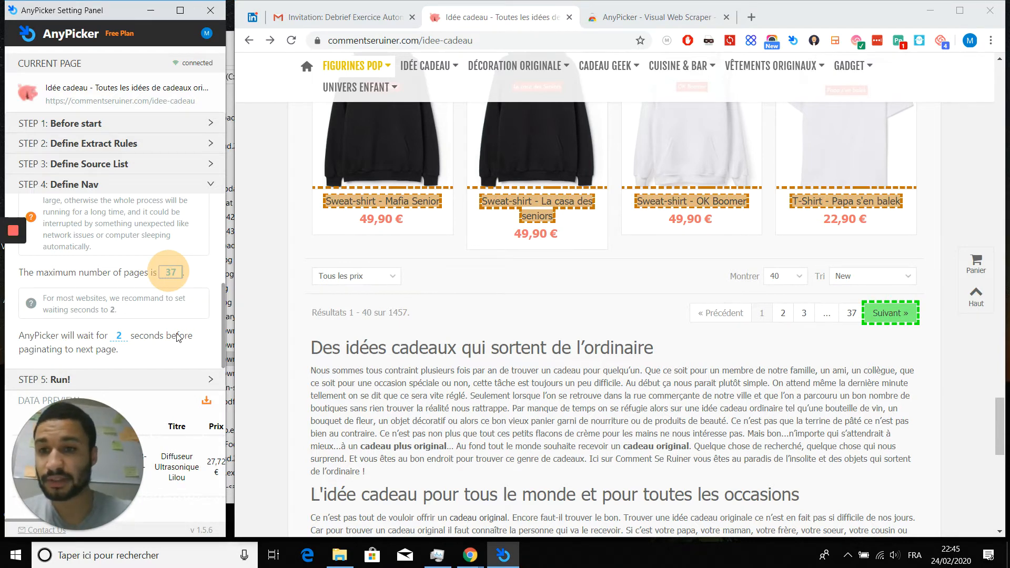
{"action": "left_click", "coordinate": [181, 330]}
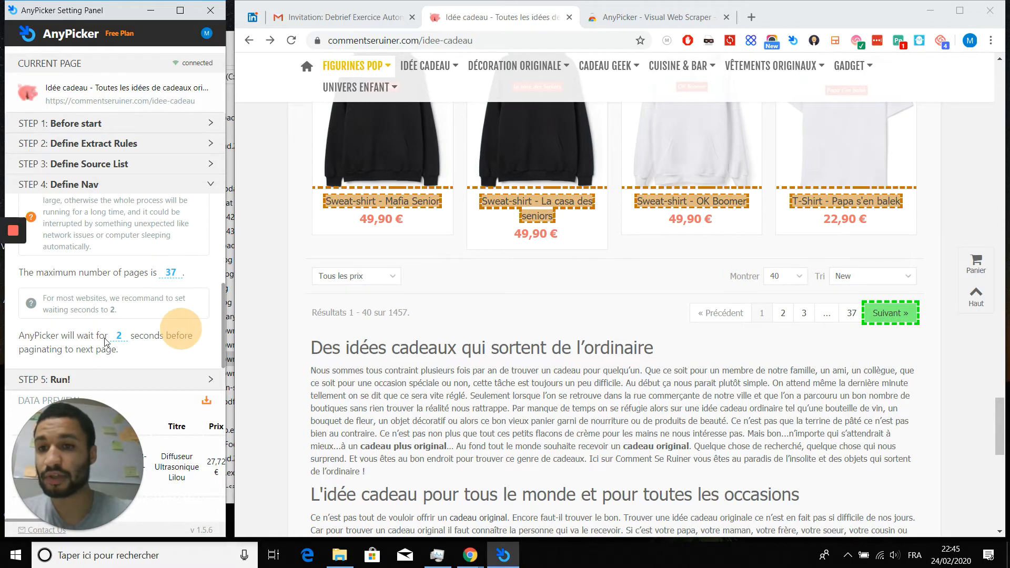
Step: Build the scraping task with 5 parallel tabs and a 2-second wait per page, and force content extraction to start during page scanning
{"action": "left_click", "coordinate": [207, 382]}
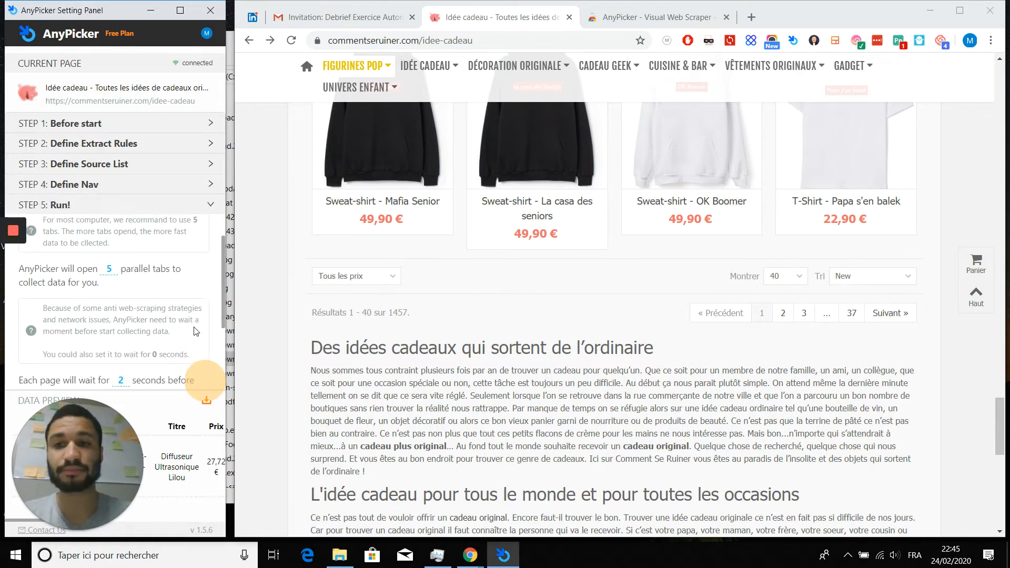
{"action": "scroll", "coordinate": [196, 331], "scroll_direction": "up", "scroll_amount": 1}
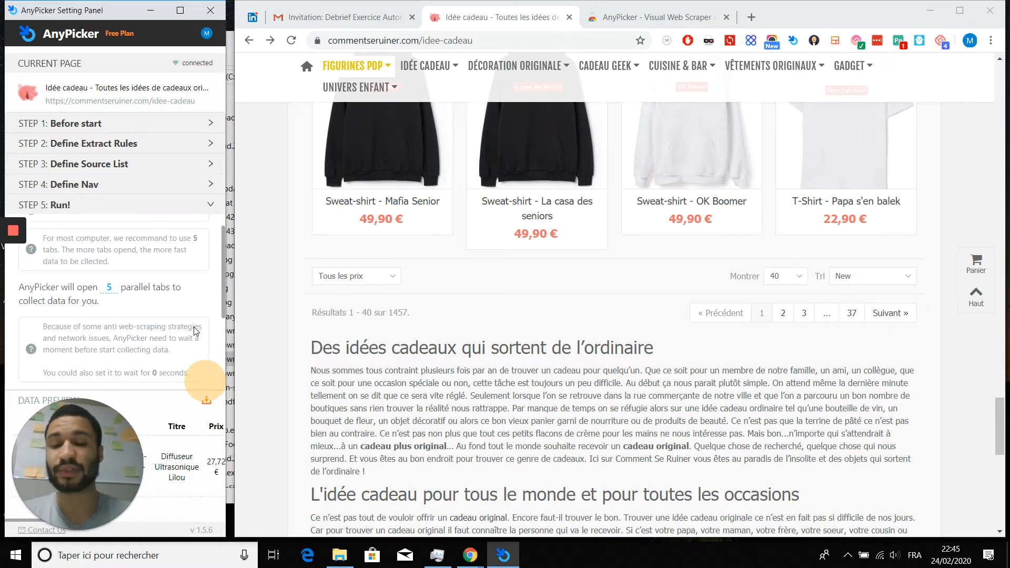
{"action": "scroll", "coordinate": [196, 330], "scroll_direction": "down", "scroll_amount": 2}
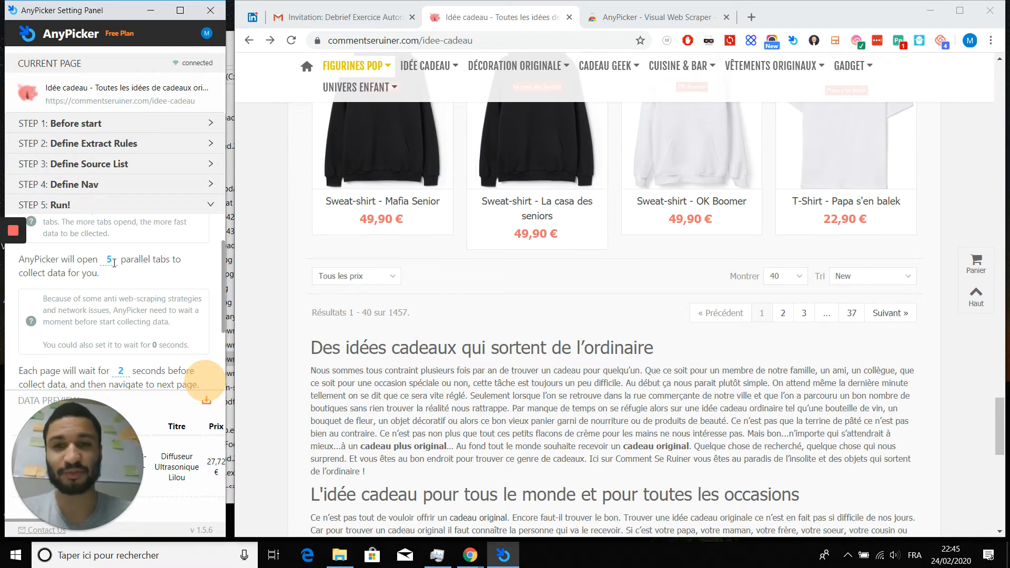
{"action": "scroll", "coordinate": [141, 280], "scroll_direction": "down", "scroll_amount": 5}
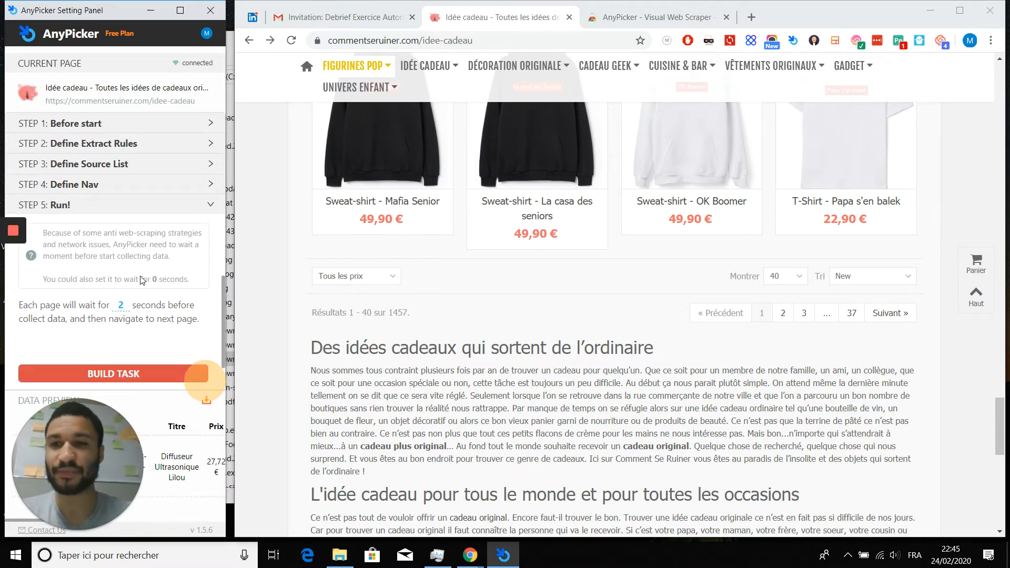
{"action": "left_click", "coordinate": [132, 336]}
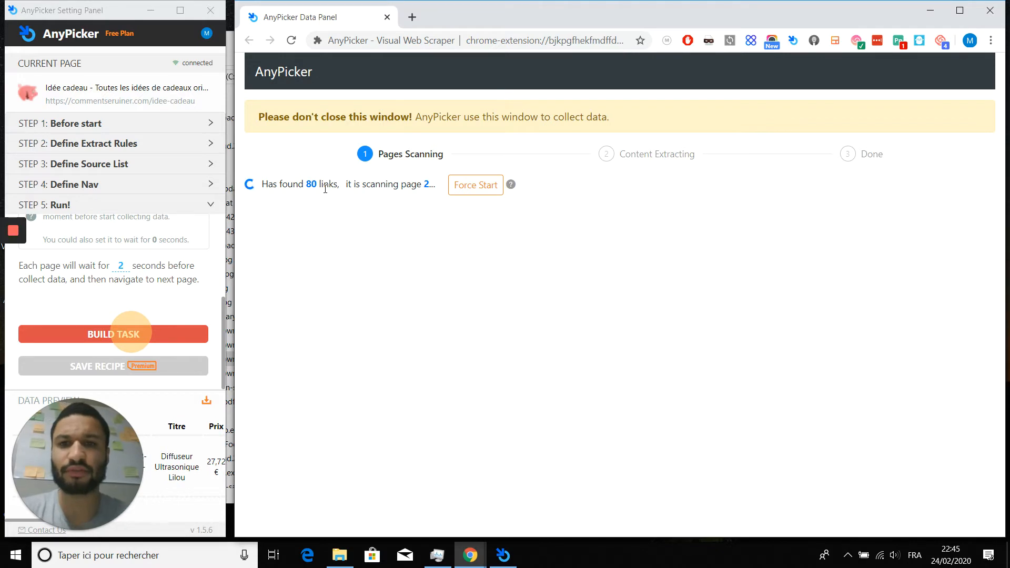
{"action": "left_click", "coordinate": [475, 187]}
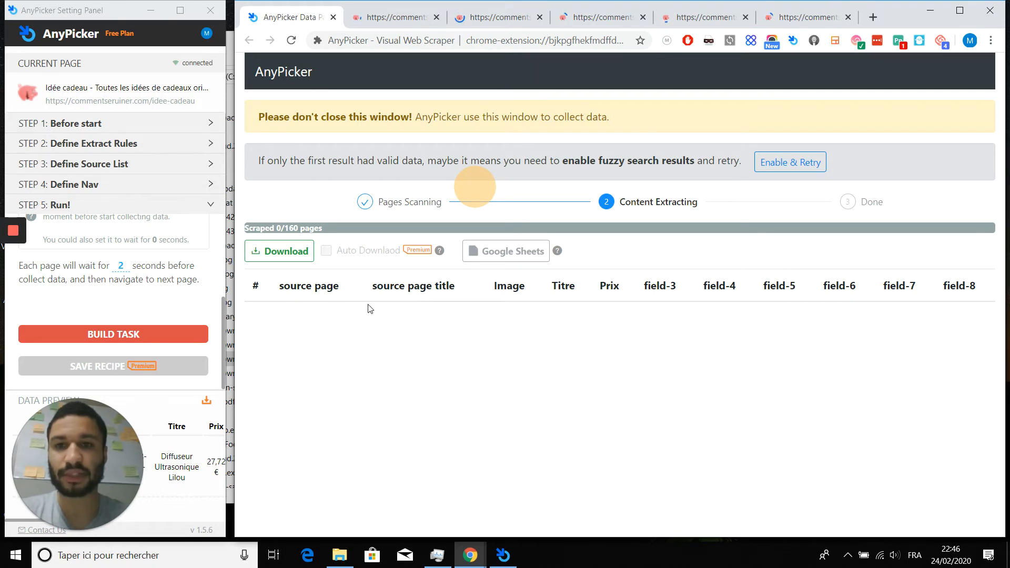
Step: Compare the product pages opened for scraping with the rows collected in the data panel
{"action": "left_click", "coordinate": [774, 18]}
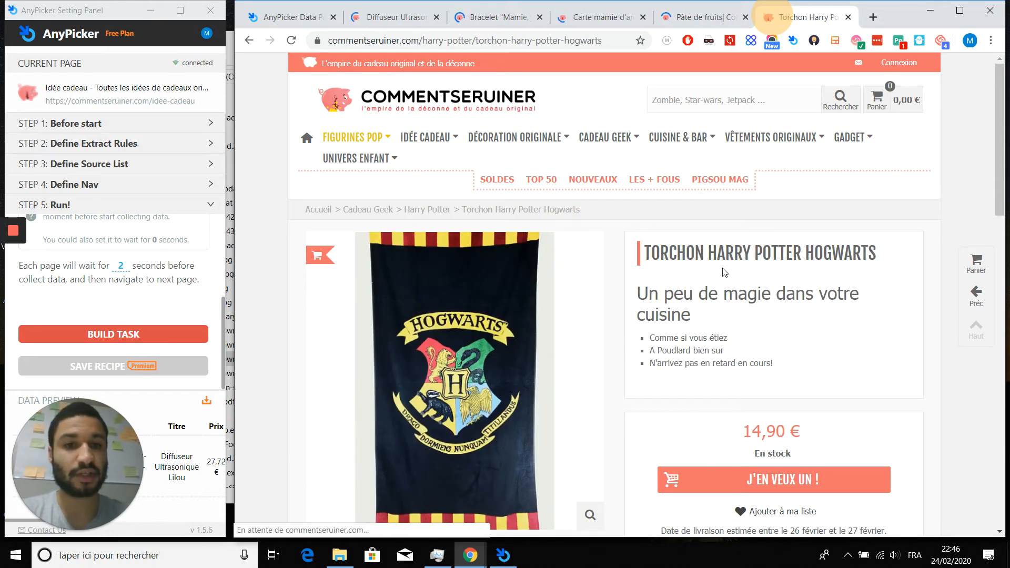
{"action": "left_click", "coordinate": [283, 18]}
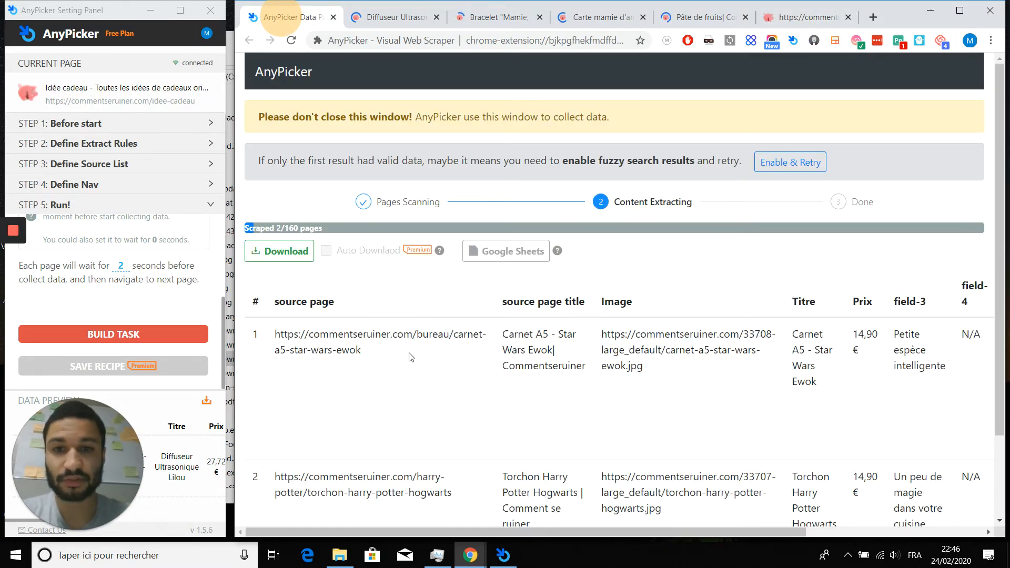
{"action": "scroll", "coordinate": [426, 360], "scroll_direction": "down", "scroll_amount": 1}
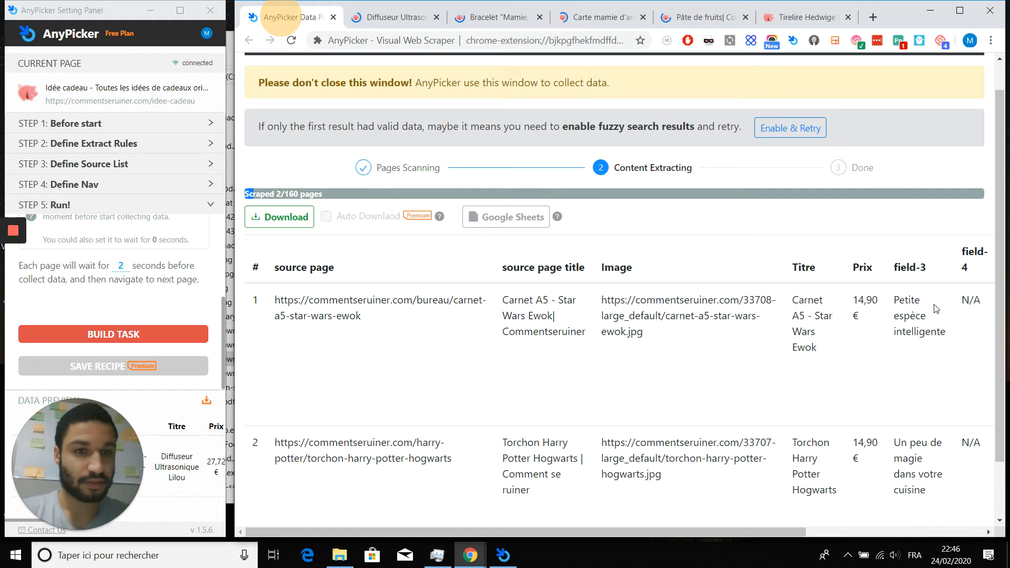
{"action": "scroll", "coordinate": [805, 357], "scroll_direction": "down", "scroll_amount": 1}
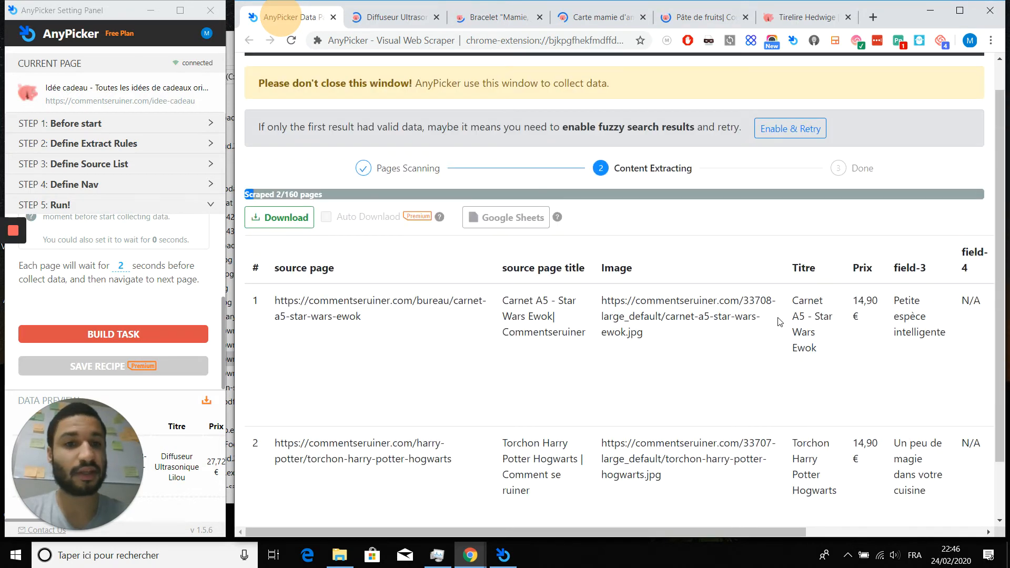
{"action": "left_click", "coordinate": [393, 20]}
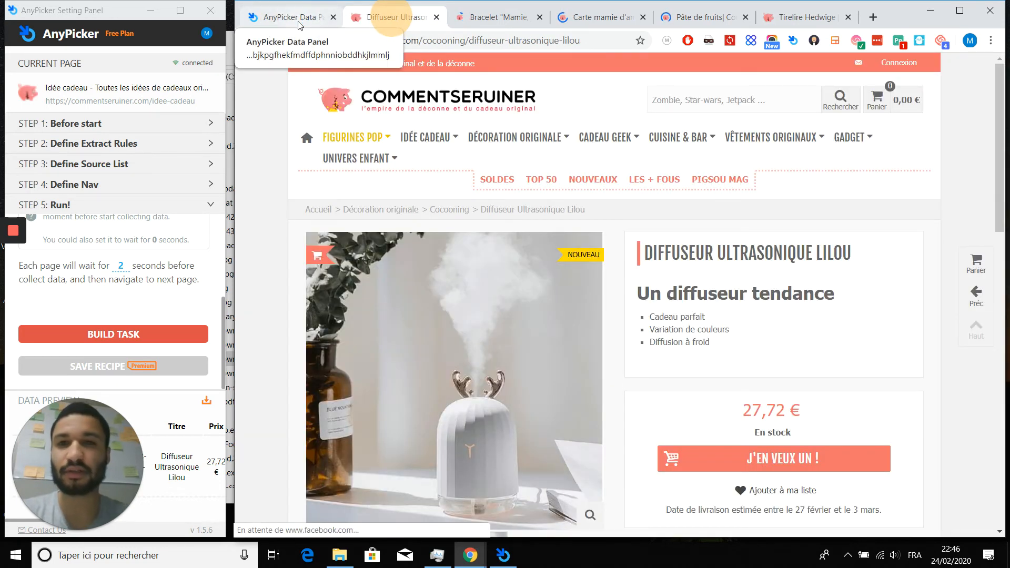
Step: Return to the data panel and download the rows scraped so far as a CSV file
{"action": "left_click", "coordinate": [298, 21]}
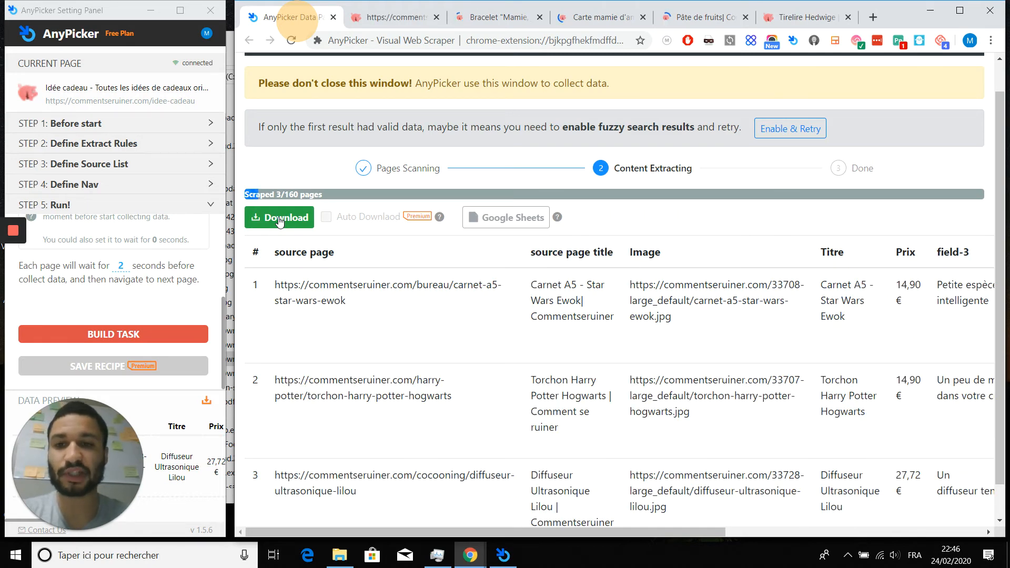
{"action": "scroll", "coordinate": [279, 221], "scroll_direction": "down", "scroll_amount": 1}
{"action": "left_click", "coordinate": [291, 180]}
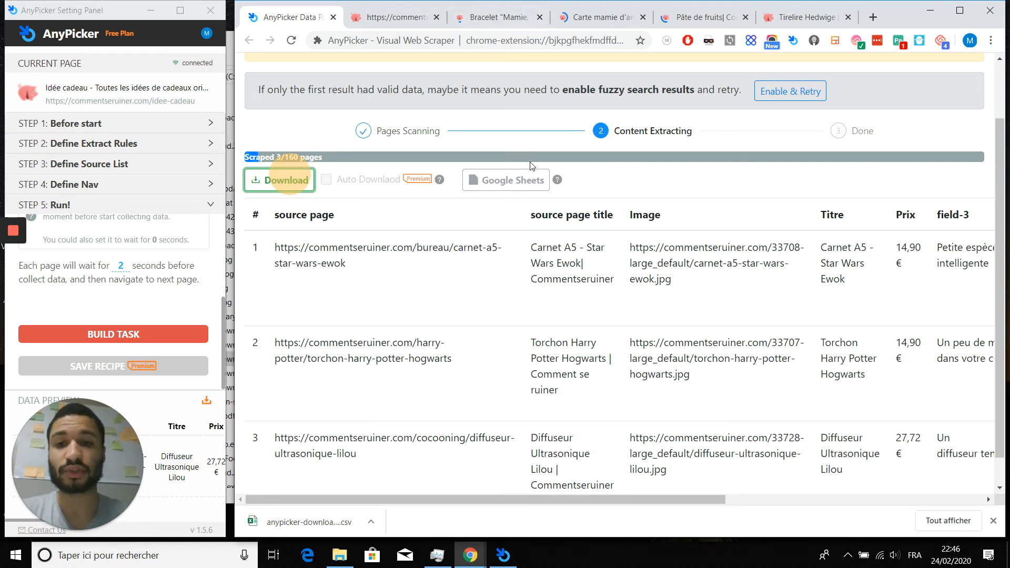
Step: Open the anypicker-download (3) spreadsheet in Google Sheets and examine its Image, Titre, Prix and field-3 columns
{"action": "left_click", "coordinate": [934, 12]}
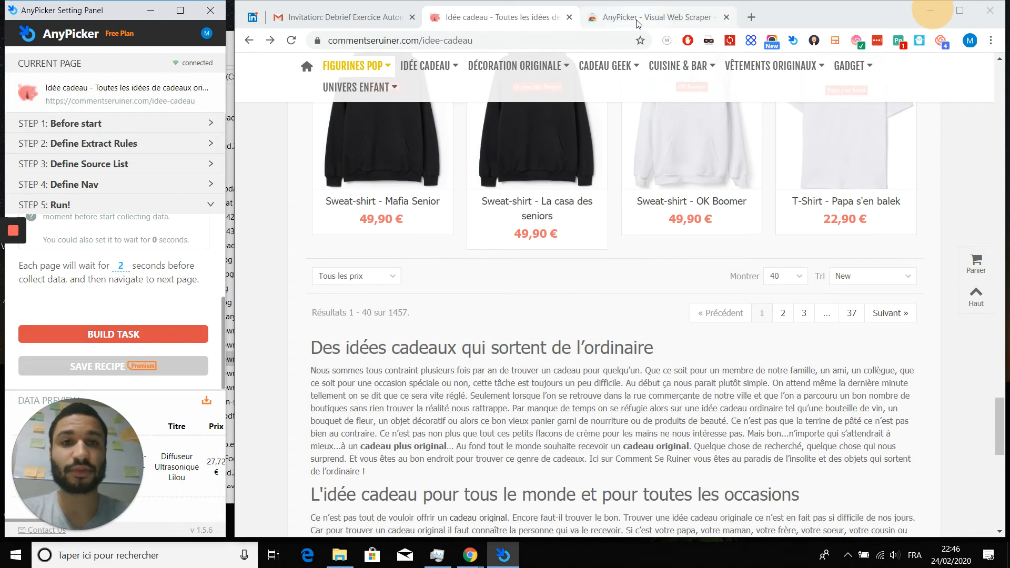
{"action": "left_click", "coordinate": [637, 23]}
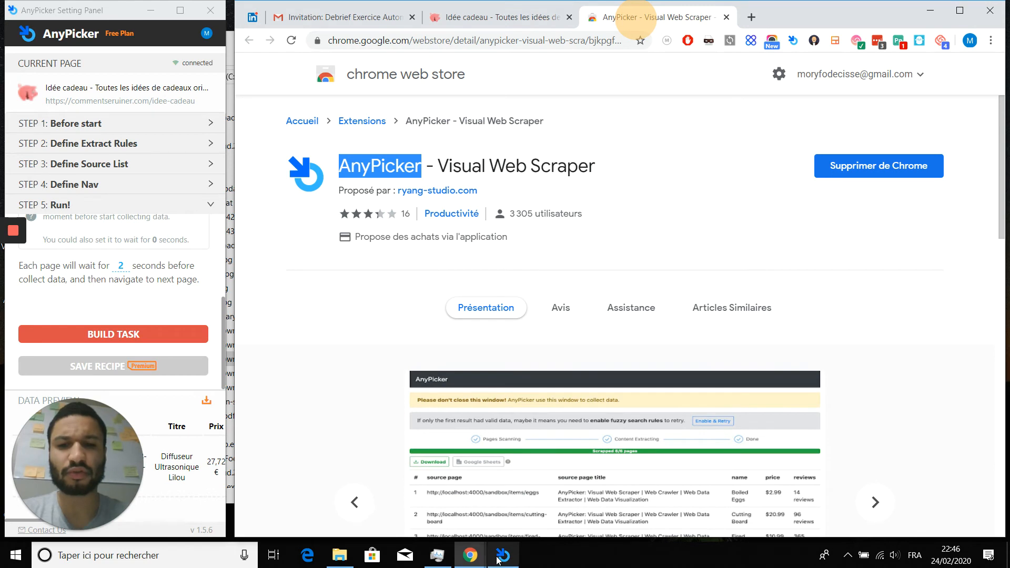
{"action": "left_click", "coordinate": [751, 17]}
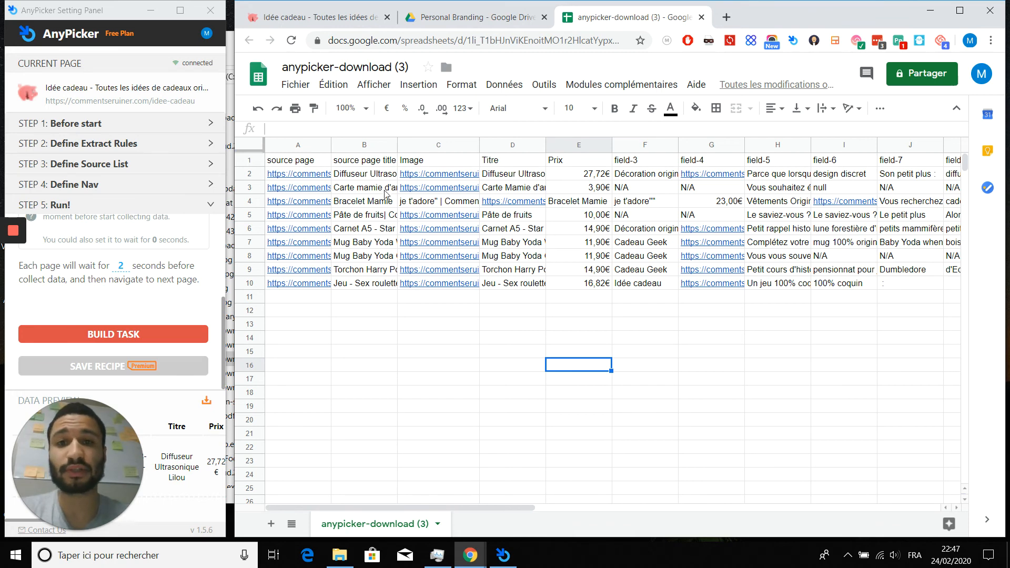
{"action": "left_click", "coordinate": [452, 163]}
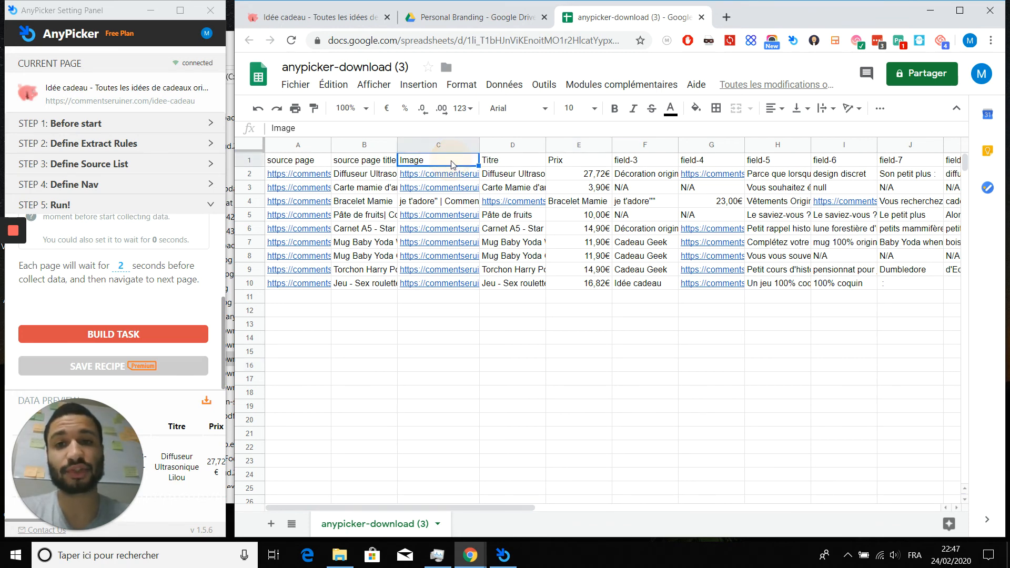
{"action": "left_click", "coordinate": [502, 160]}
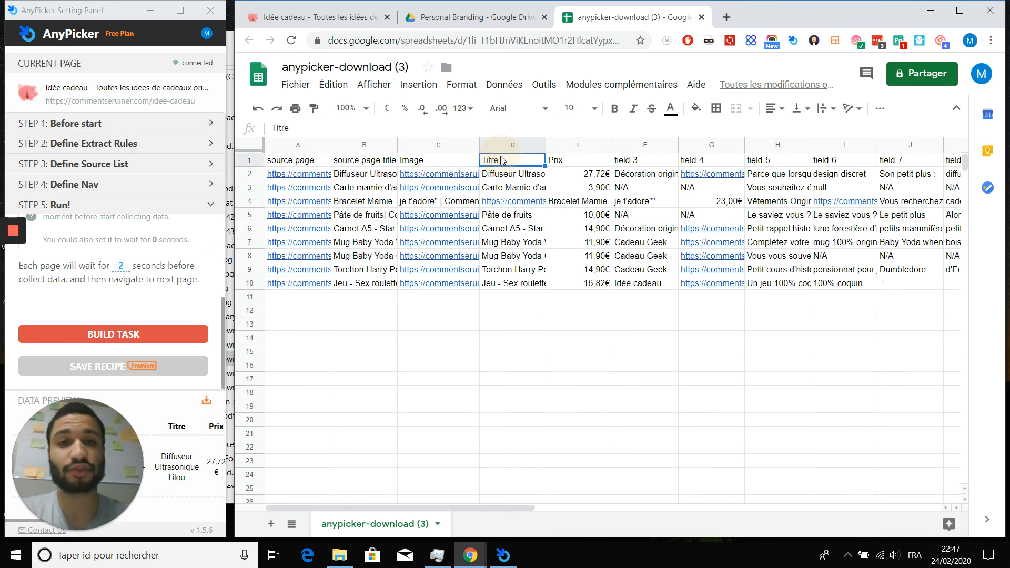
{"action": "left_click", "coordinate": [565, 160]}
{"action": "left_click", "coordinate": [644, 164]}
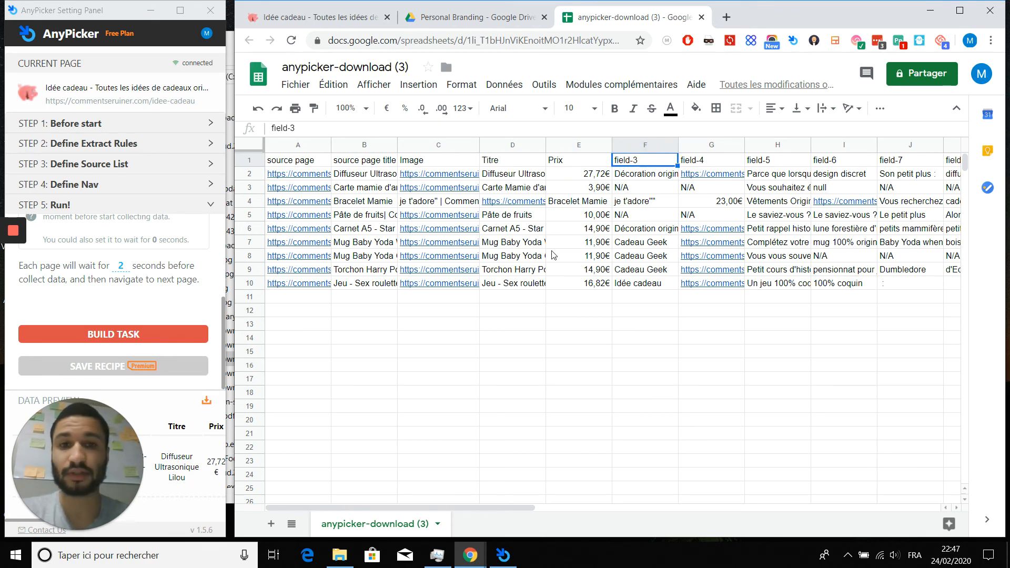
{"action": "scroll", "coordinate": [553, 255], "scroll_direction": "down", "scroll_amount": 2}
{"action": "scroll", "coordinate": [554, 251], "scroll_direction": "up", "scroll_amount": 2}
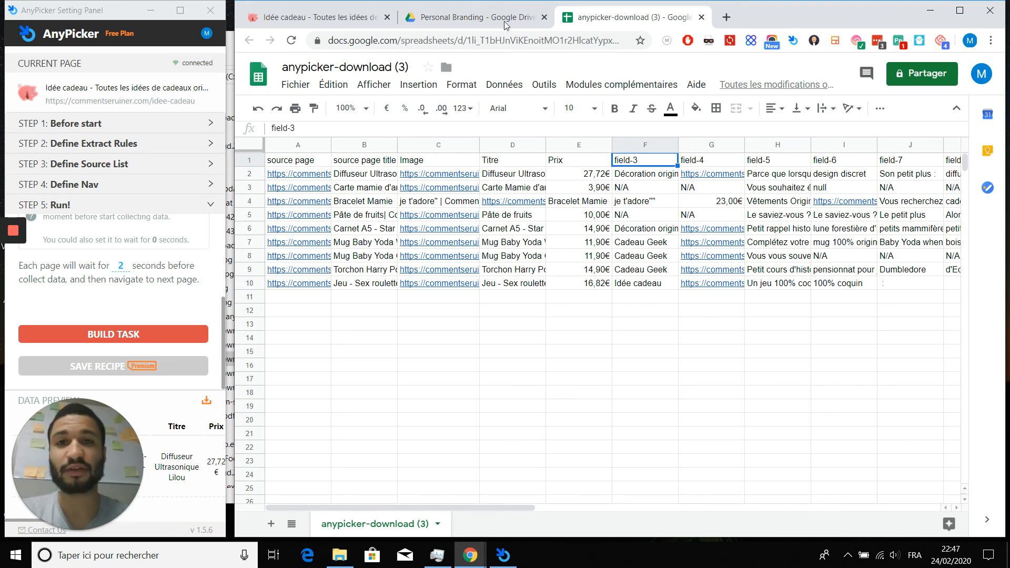
Step: Switch back to the AnyPicker data panel and review the extracted product rows and the scraping progress
{"action": "mouse_move", "coordinate": [482, 553]}
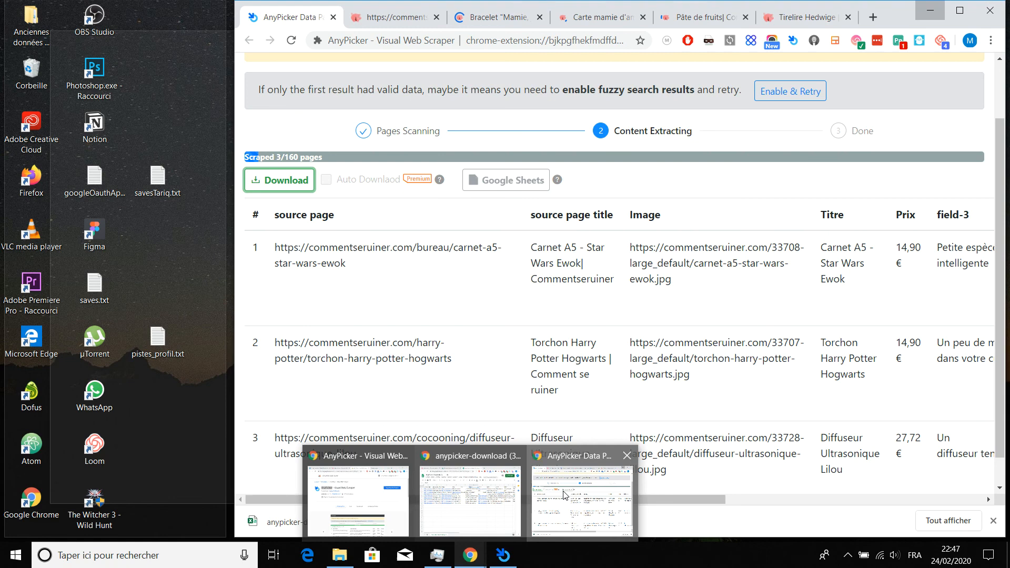
{"action": "left_click", "coordinate": [564, 495]}
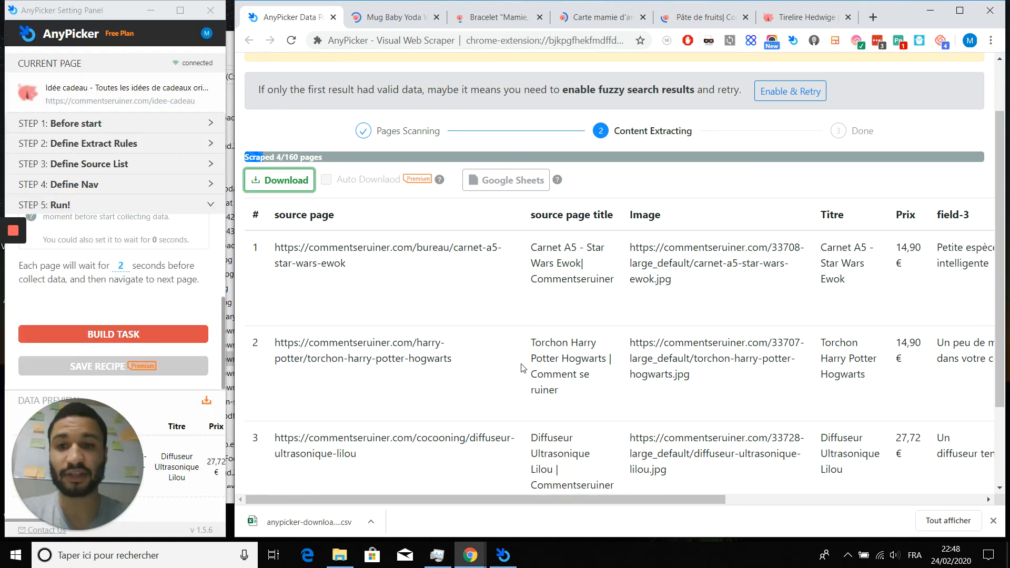
{"action": "scroll", "coordinate": [525, 365], "scroll_direction": "down", "scroll_amount": 2}
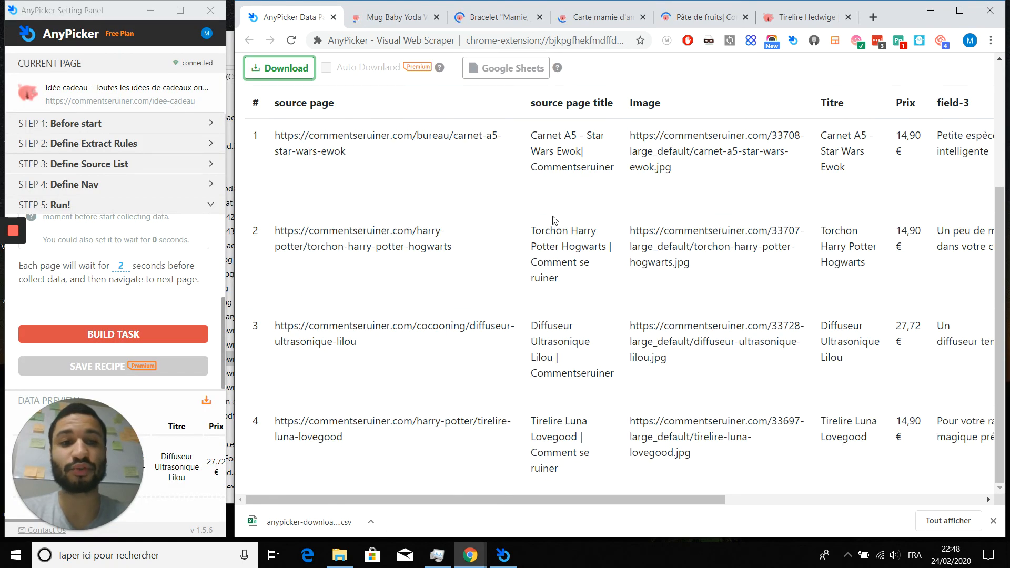
{"action": "scroll", "coordinate": [519, 223], "scroll_direction": "up", "scroll_amount": 3}
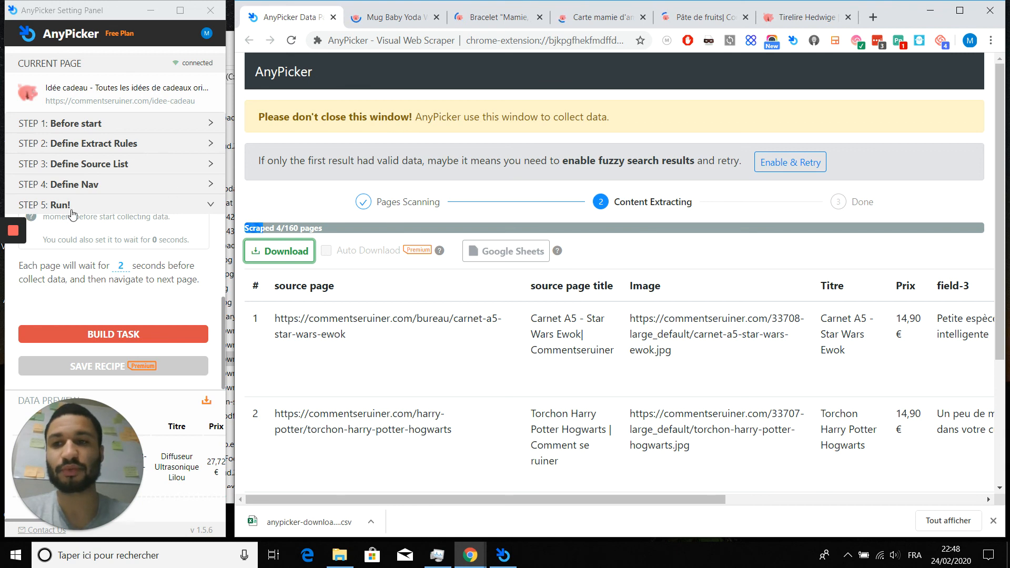
{"action": "mouse_move", "coordinate": [6, 239]}
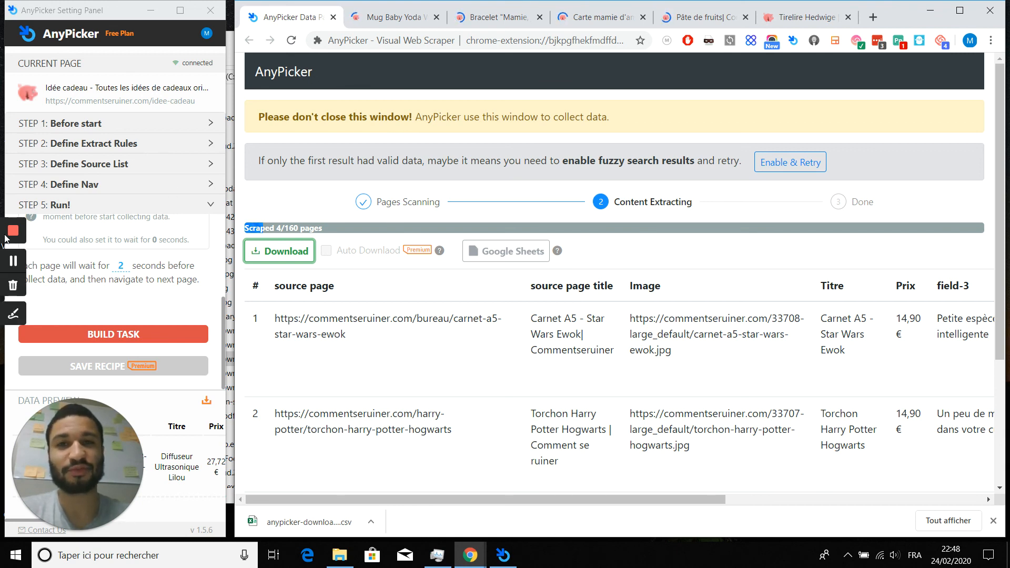